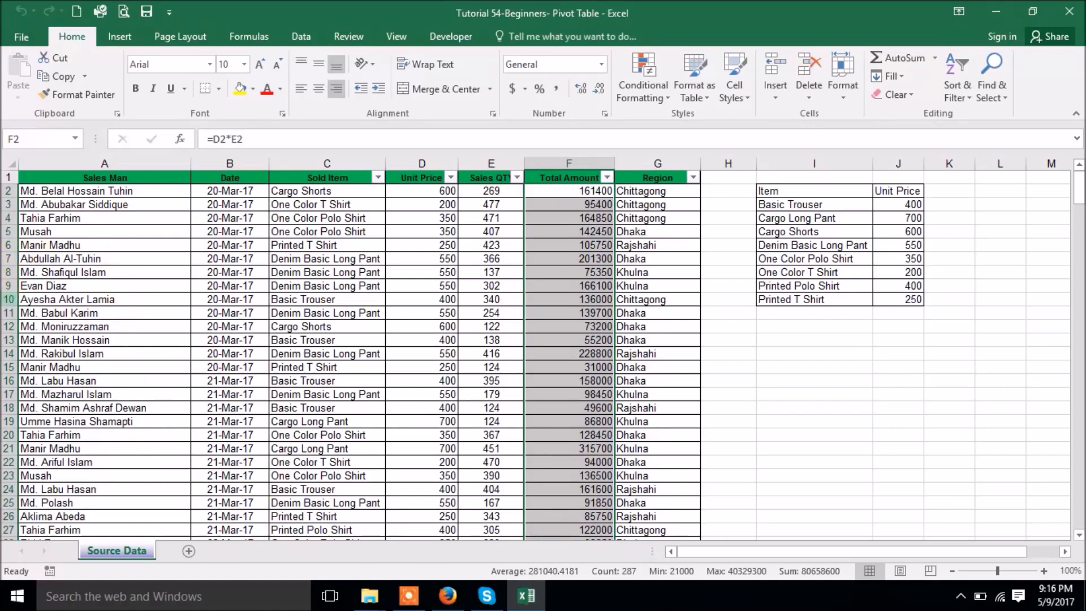
{"action": "right_click", "coordinate": [8, 421]}
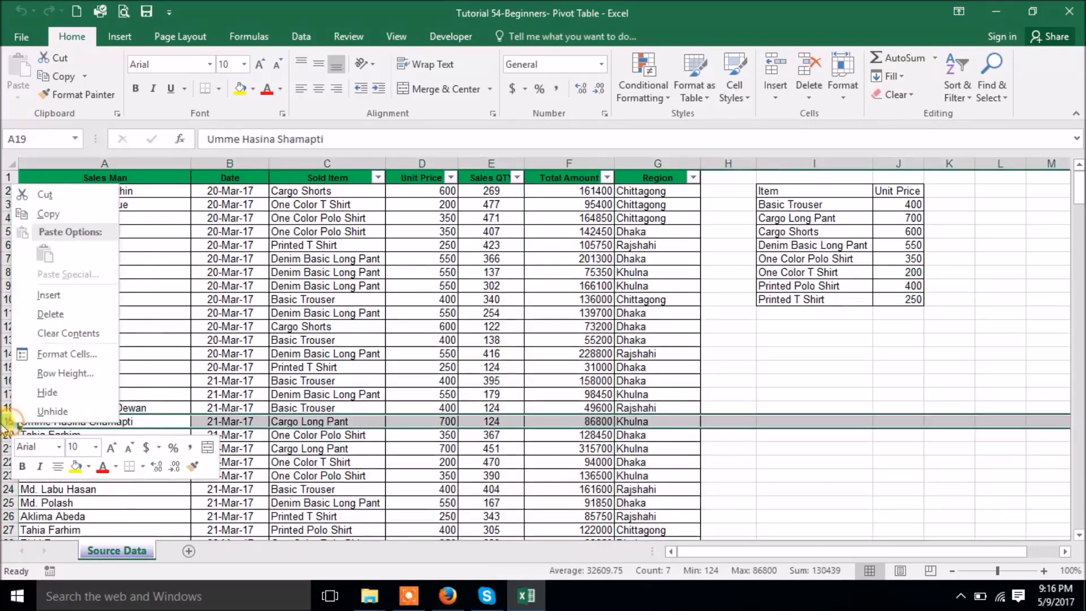
{"action": "left_click", "coordinate": [69, 296]}
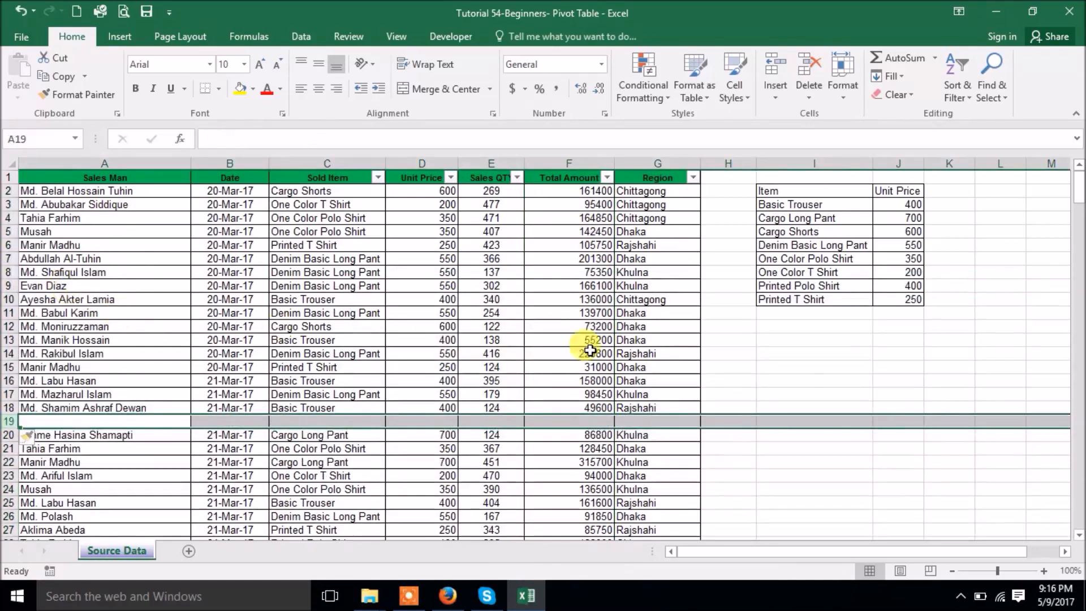
{"action": "key", "text": "ctrl+z"}
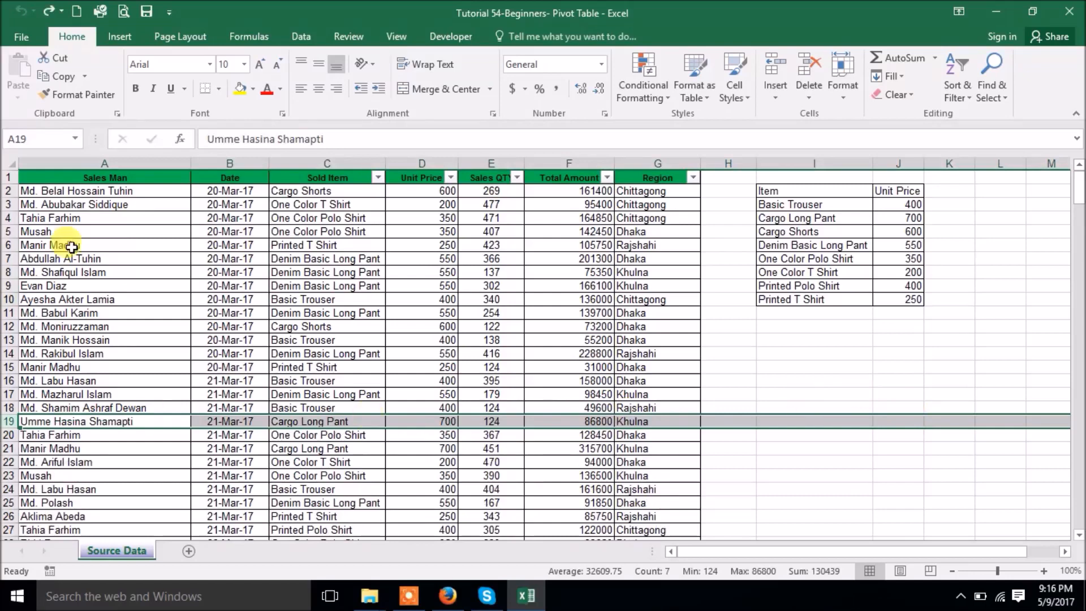
Examine the source data's Sales Man, Region, Date, Sold Item and Unit Price columns and the separate item price list
{"action": "left_click_drag", "start_coordinate": [110, 243], "coordinate": [137, 431]}
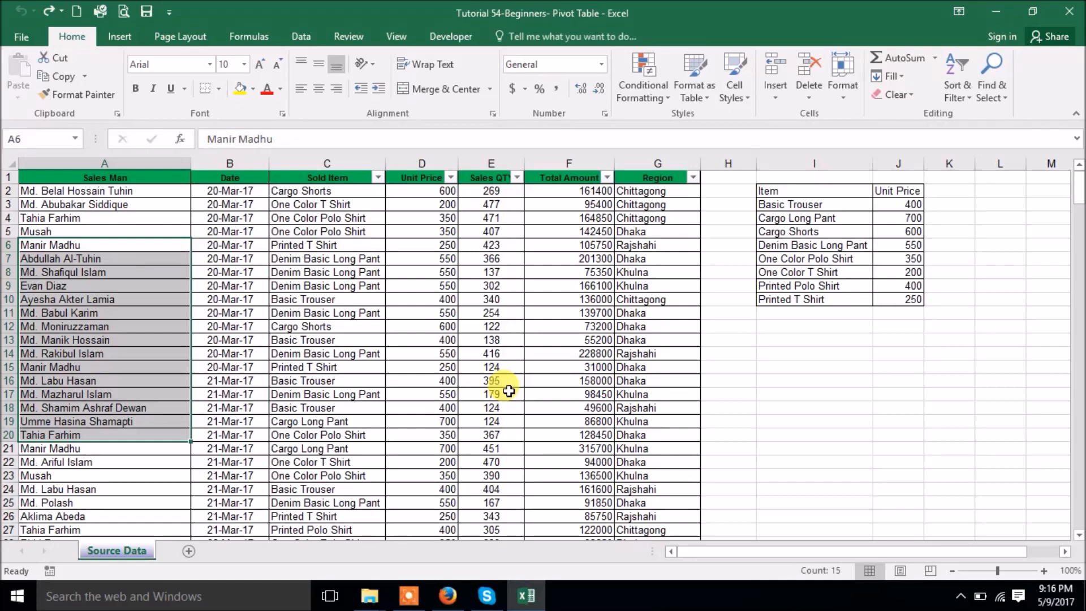
{"action": "left_click", "coordinate": [647, 300]}
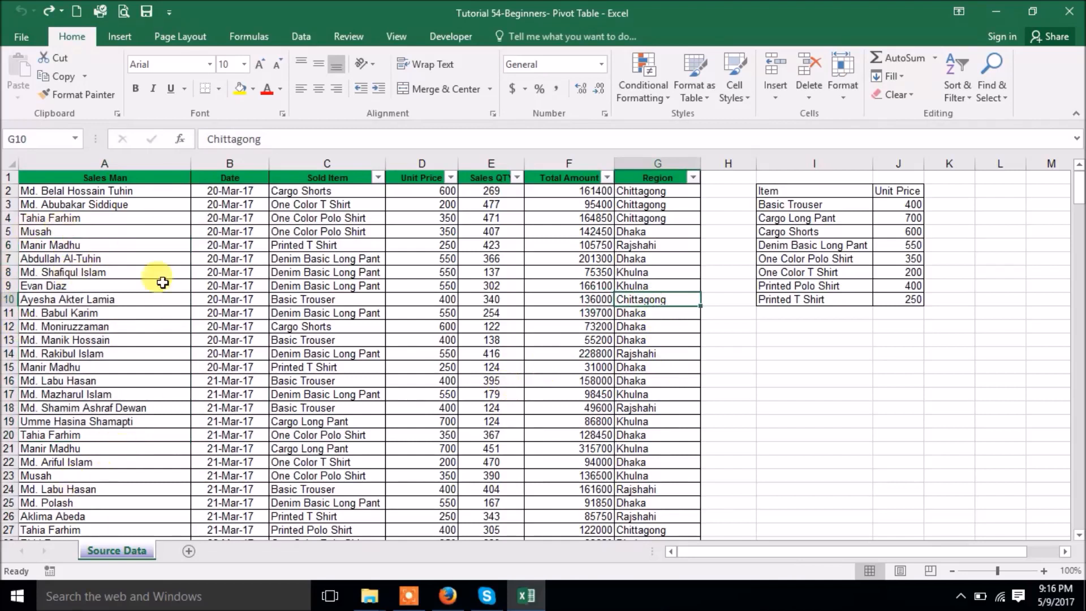
{"action": "left_click_drag", "start_coordinate": [654, 245], "coordinate": [652, 368]}
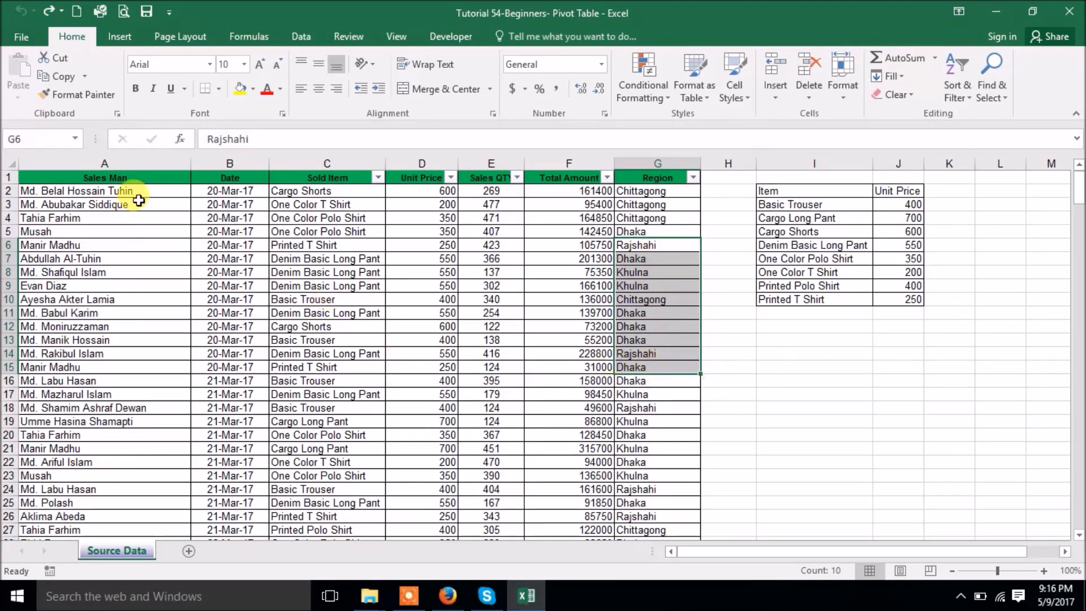
{"action": "left_click", "coordinate": [90, 190]}
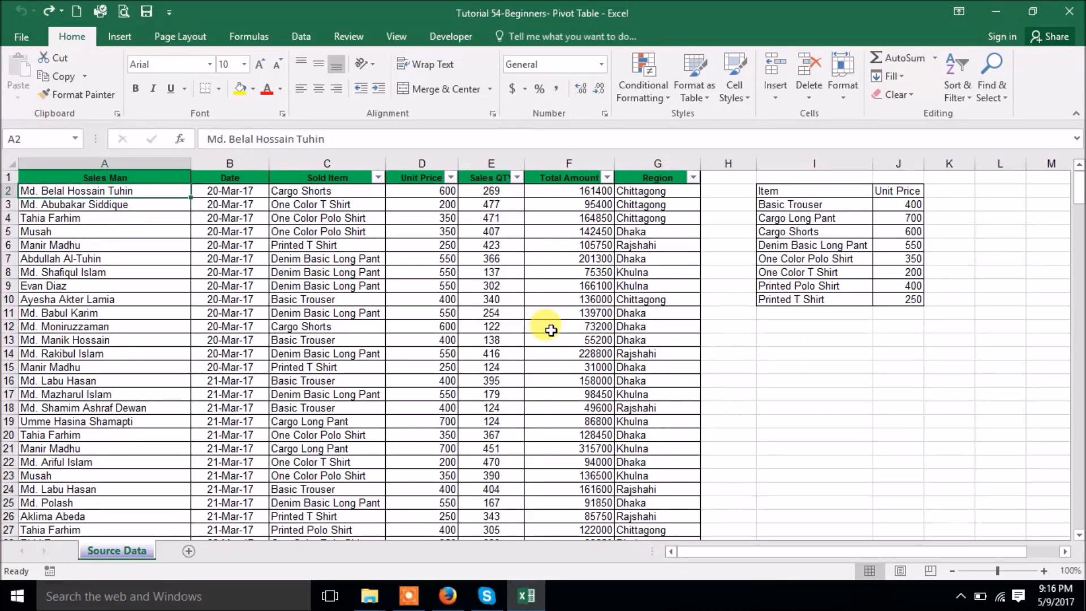
{"action": "left_click", "coordinate": [150, 13]}
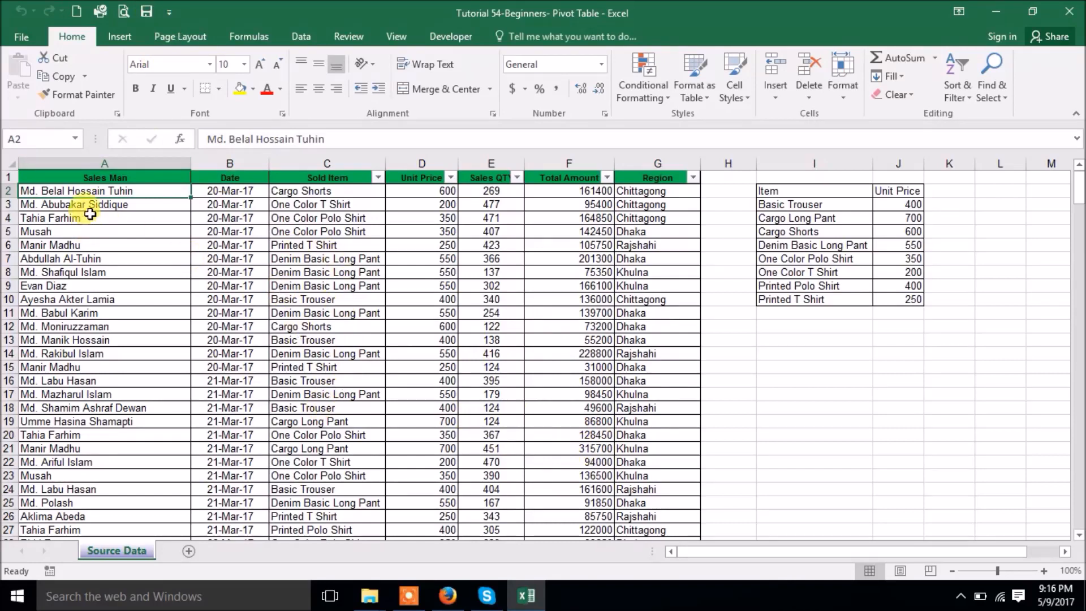
{"action": "left_click", "coordinate": [232, 192]}
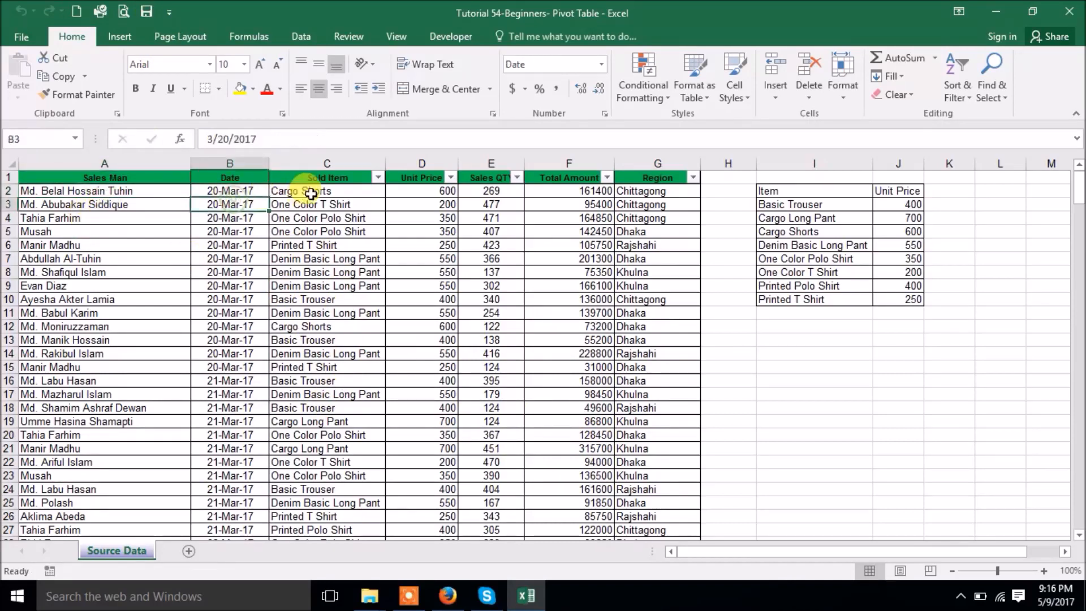
{"action": "left_click", "coordinate": [314, 190]}
{"action": "left_click", "coordinate": [335, 354]}
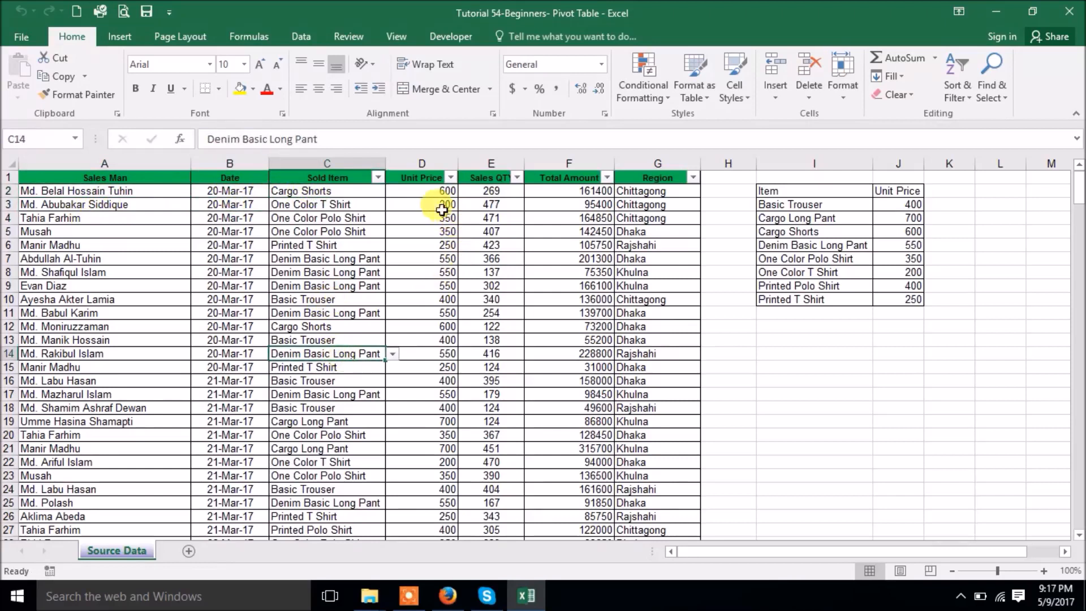
{"action": "left_click_drag", "start_coordinate": [422, 195], "coordinate": [416, 333]}
{"action": "left_click_drag", "start_coordinate": [773, 205], "coordinate": [788, 300]}
Change the sold item in cell C4 to One Color T Shirt using the cell's list of allowed items
{"action": "left_click", "coordinate": [339, 218]}
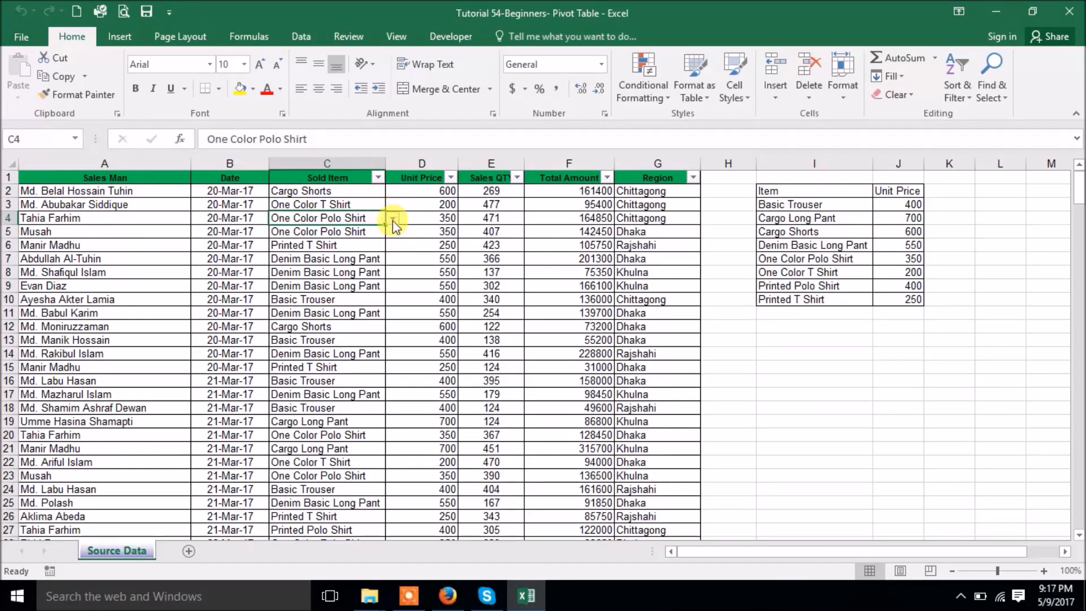
{"action": "left_click", "coordinate": [392, 219]}
{"action": "left_click", "coordinate": [392, 219]}
{"action": "left_click", "coordinate": [392, 219]}
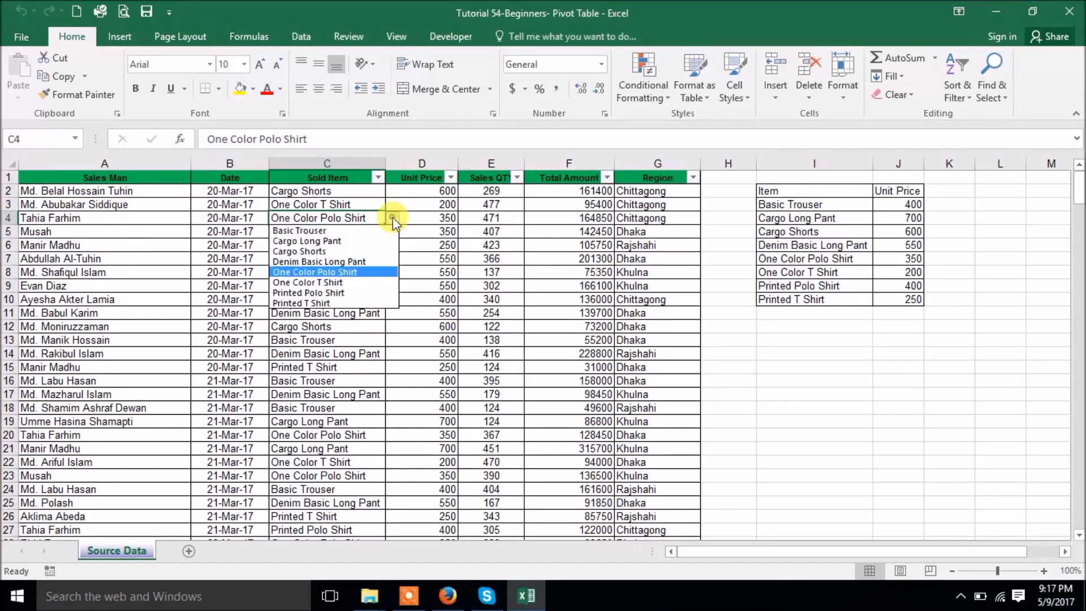
{"action": "left_click", "coordinate": [393, 219]}
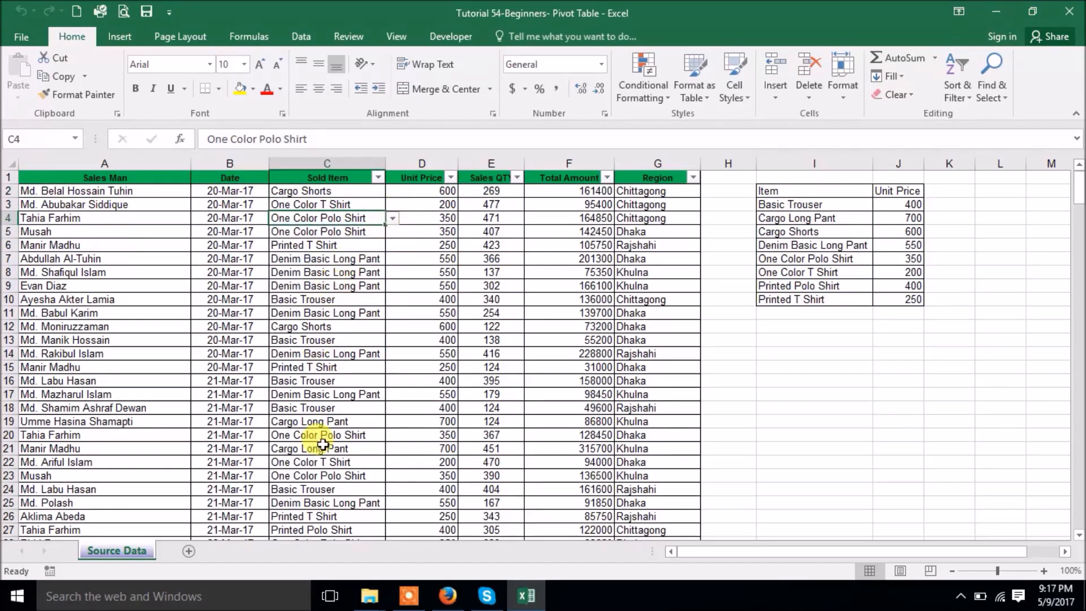
{"action": "left_click", "coordinate": [392, 218]}
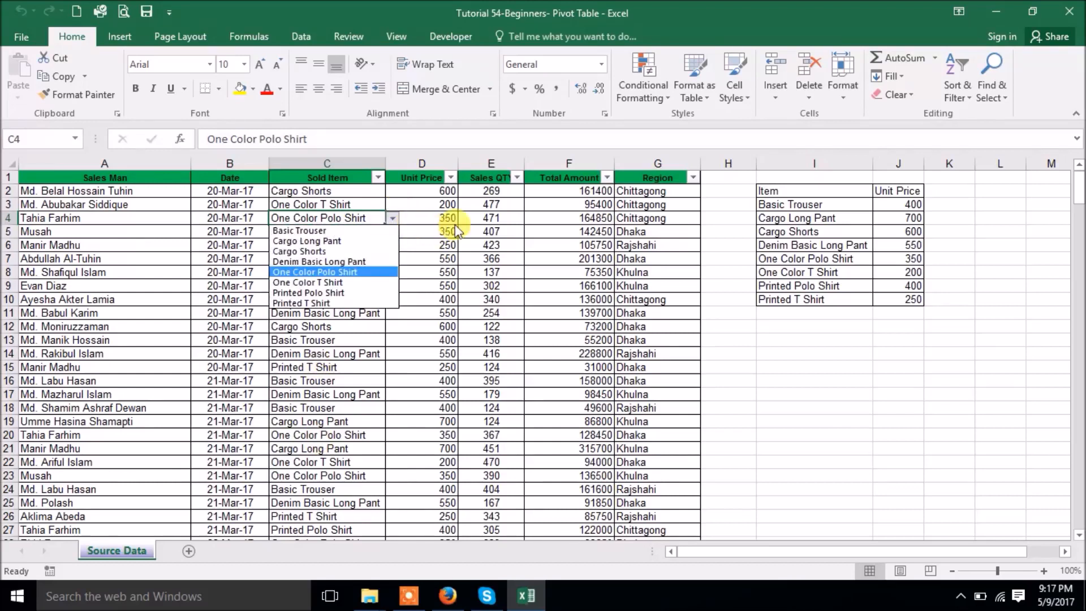
{"action": "left_click", "coordinate": [322, 282]}
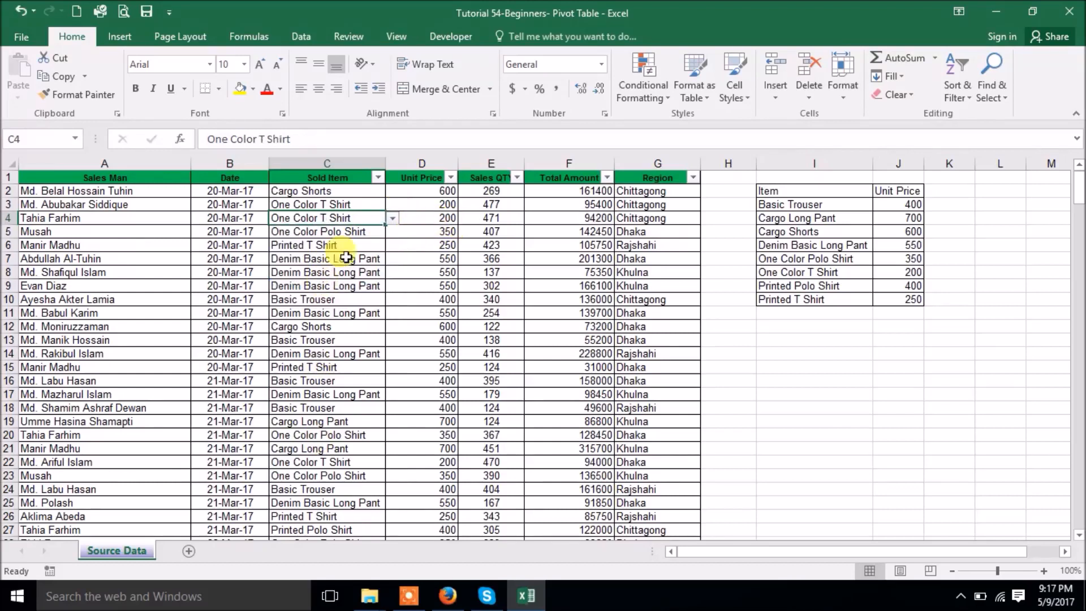
Inspect the Unit Price lookup formulas in D4 and D3, the Total Amount formula in F3 and the extent of the sales table
{"action": "left_click", "coordinate": [438, 218]}
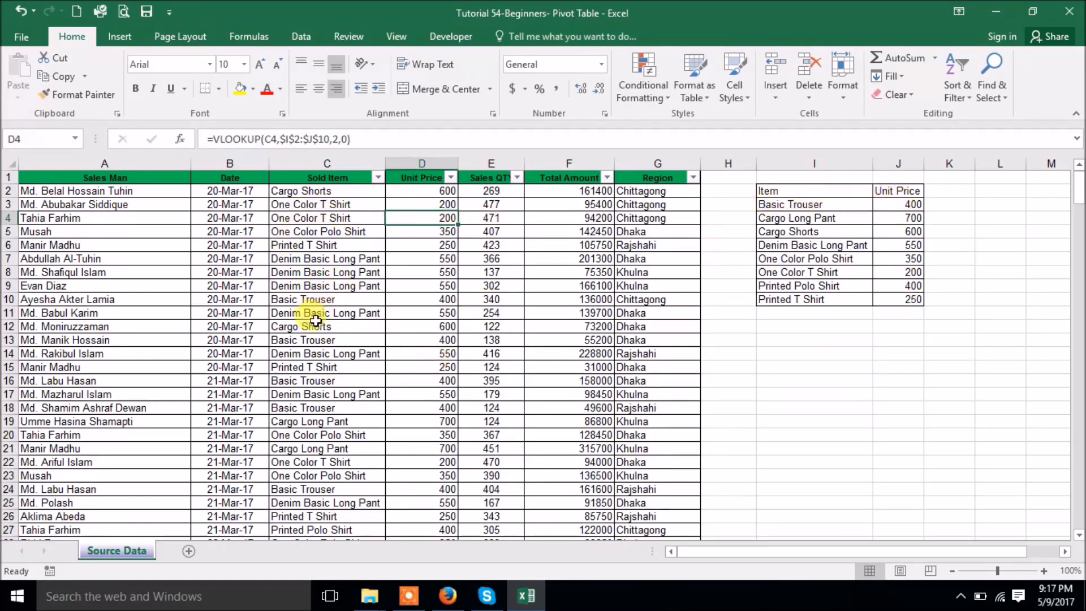
{"action": "left_click", "coordinate": [315, 206]}
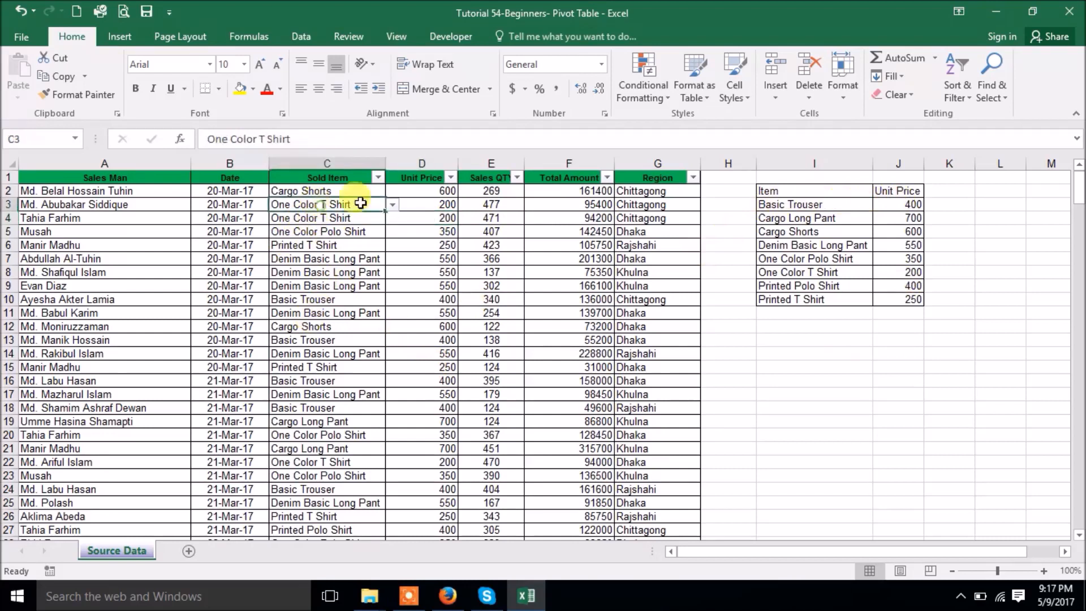
{"action": "left_click", "coordinate": [429, 202]}
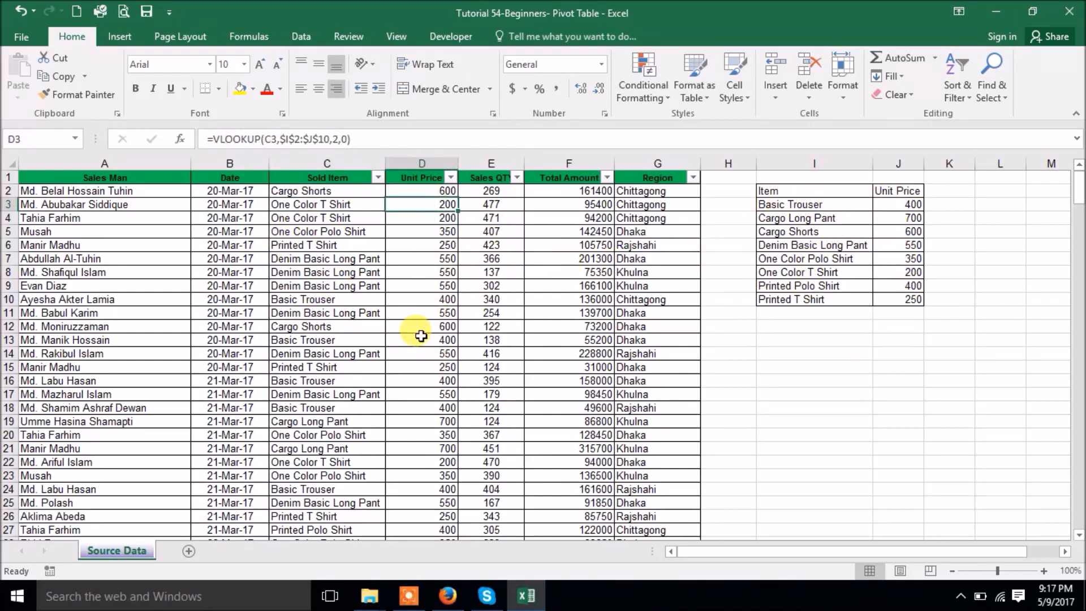
{"action": "left_click", "coordinate": [505, 287]}
{"action": "left_click", "coordinate": [554, 203]}
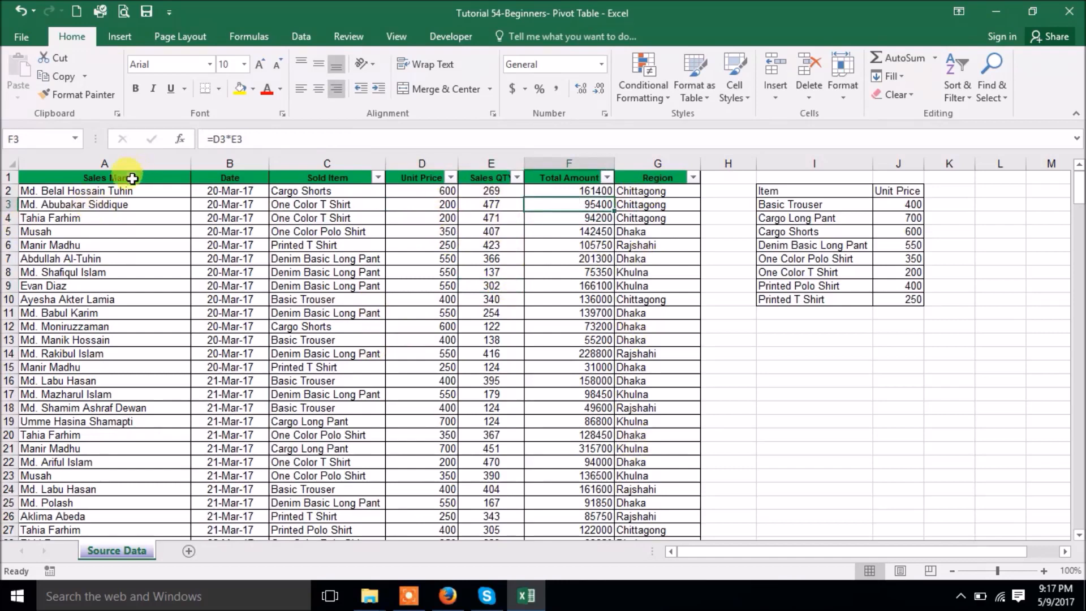
{"action": "left_click_drag", "start_coordinate": [107, 177], "coordinate": [556, 332]}
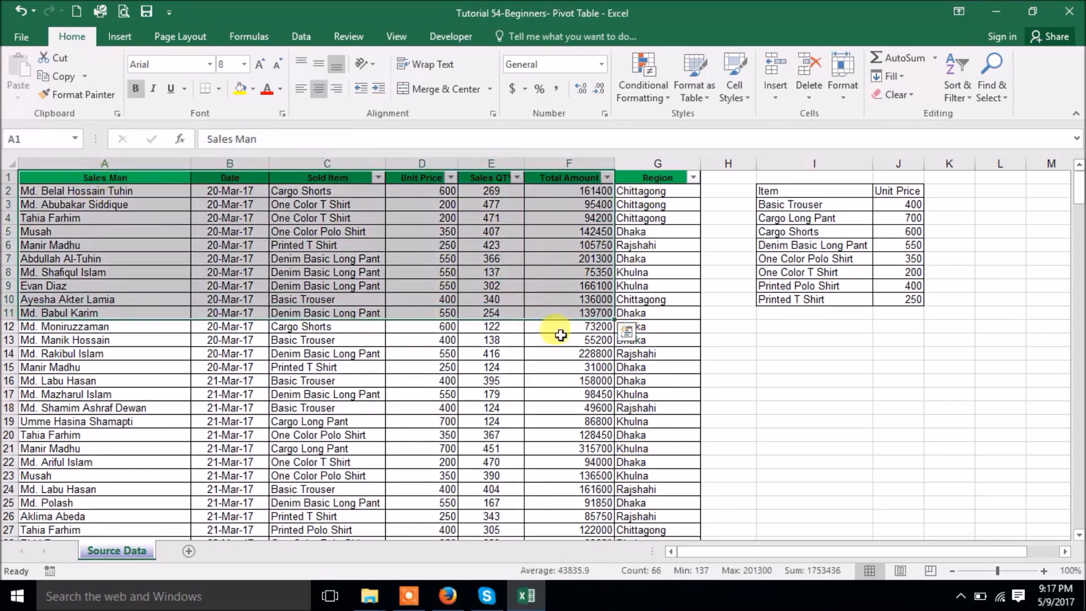
{"action": "left_click", "coordinate": [620, 447]}
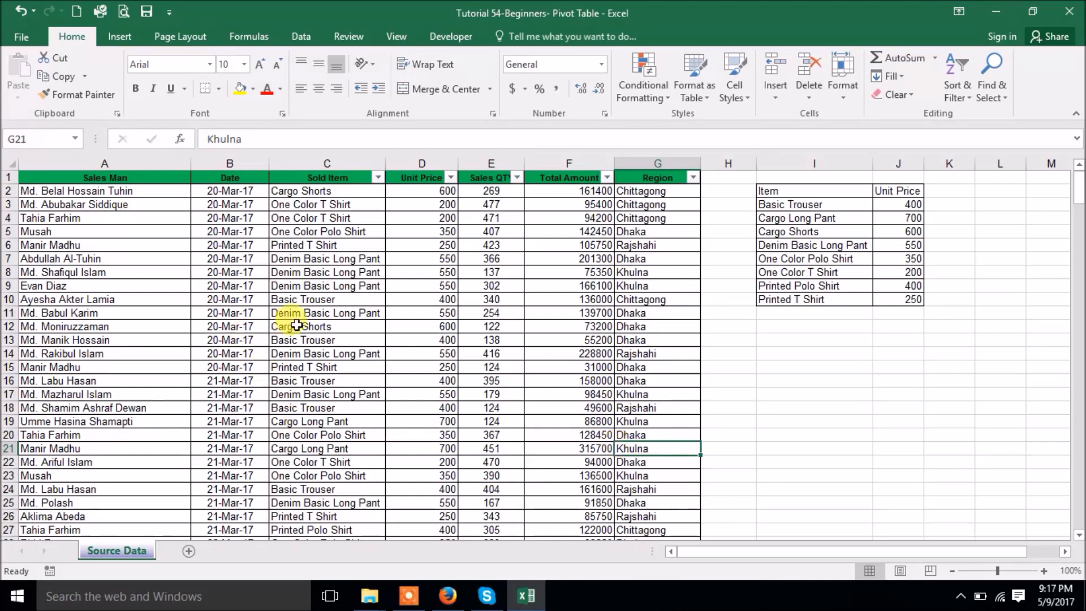
Create a PivotTable from the Source Data range A1:G288 and place it on a new worksheet
{"action": "left_click", "coordinate": [315, 352]}
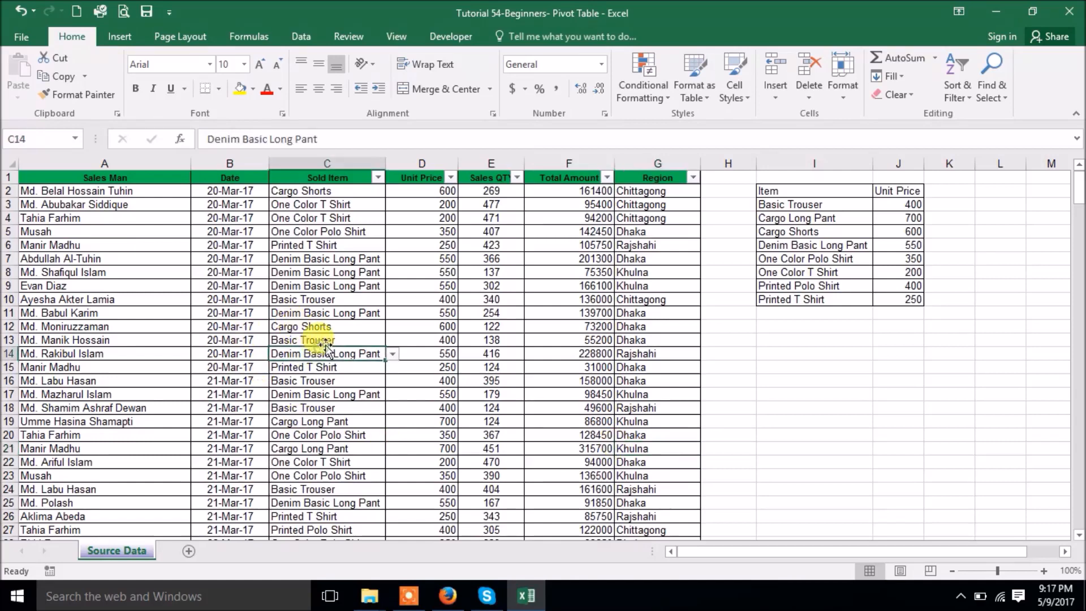
{"action": "left_click", "coordinate": [117, 37]}
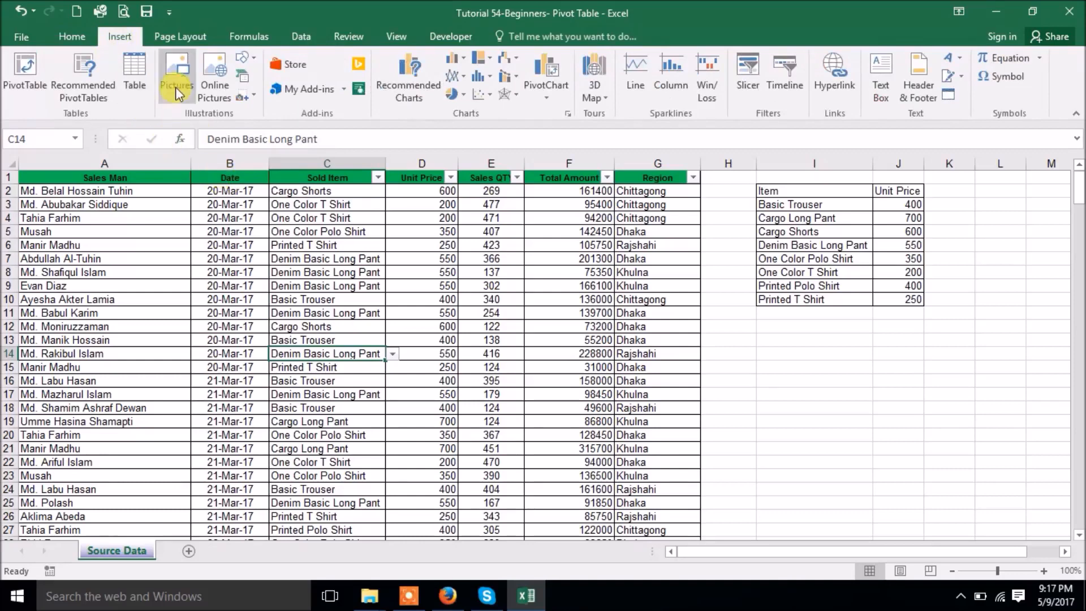
{"action": "left_click", "coordinate": [25, 72]}
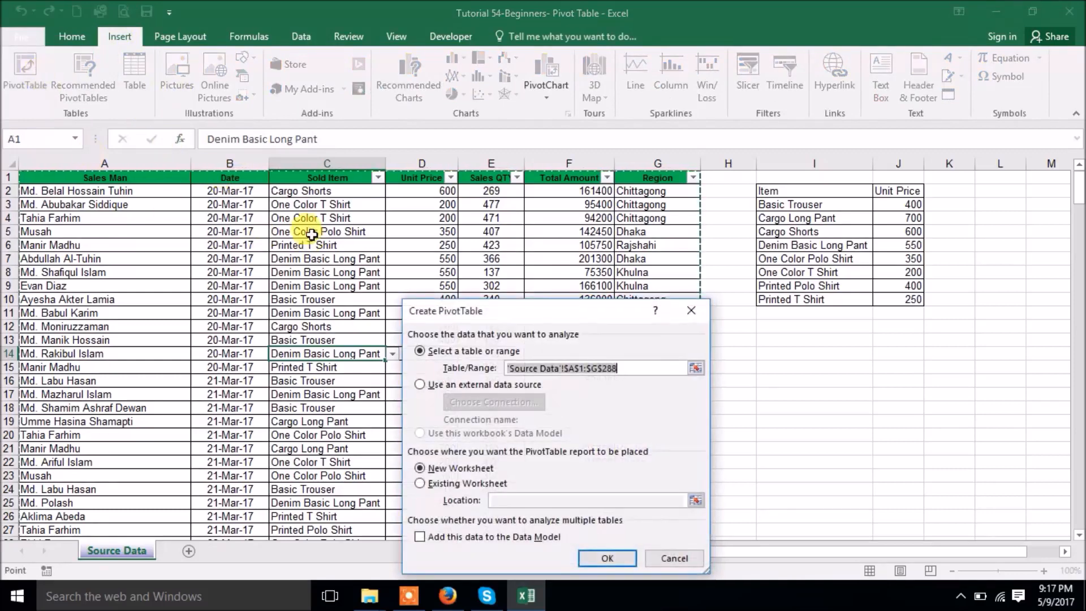
{"action": "scroll", "coordinate": [199, 299], "scroll_direction": "down", "scroll_amount": 6}
{"action": "scroll", "coordinate": [199, 299], "scroll_direction": "down", "scroll_amount": 20}
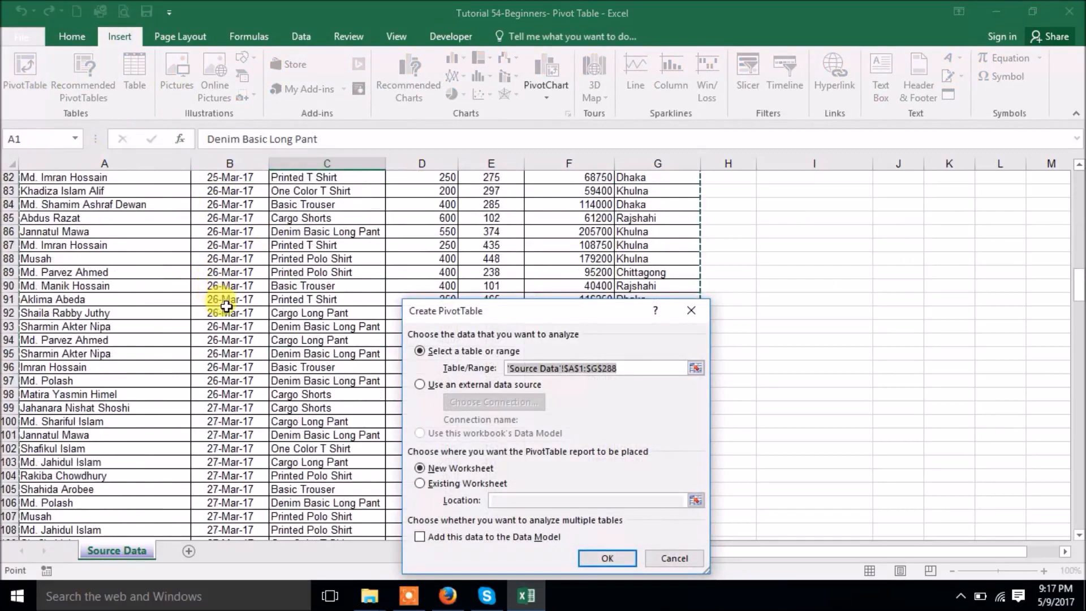
{"action": "scroll", "coordinate": [228, 304], "scroll_direction": "down", "scroll_amount": 20}
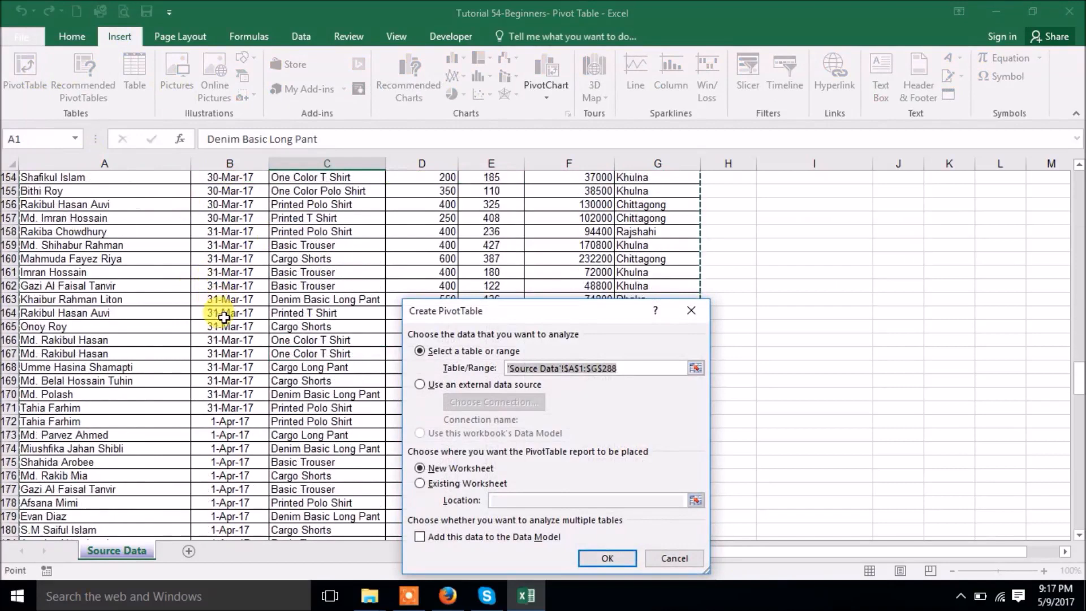
{"action": "scroll", "coordinate": [224, 317], "scroll_direction": "down", "scroll_amount": 5}
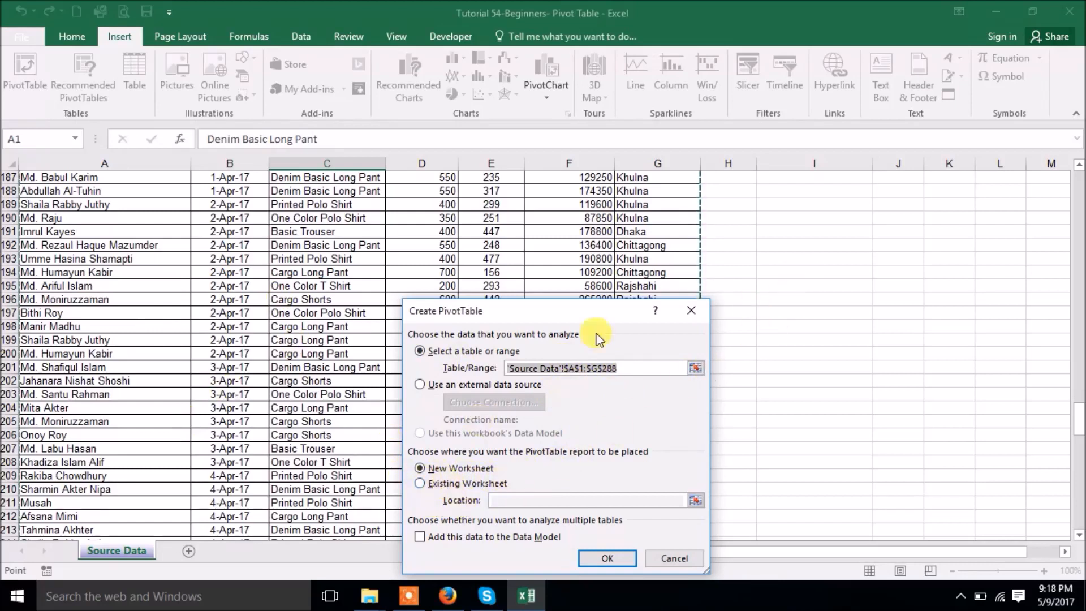
{"action": "left_click", "coordinate": [467, 483]}
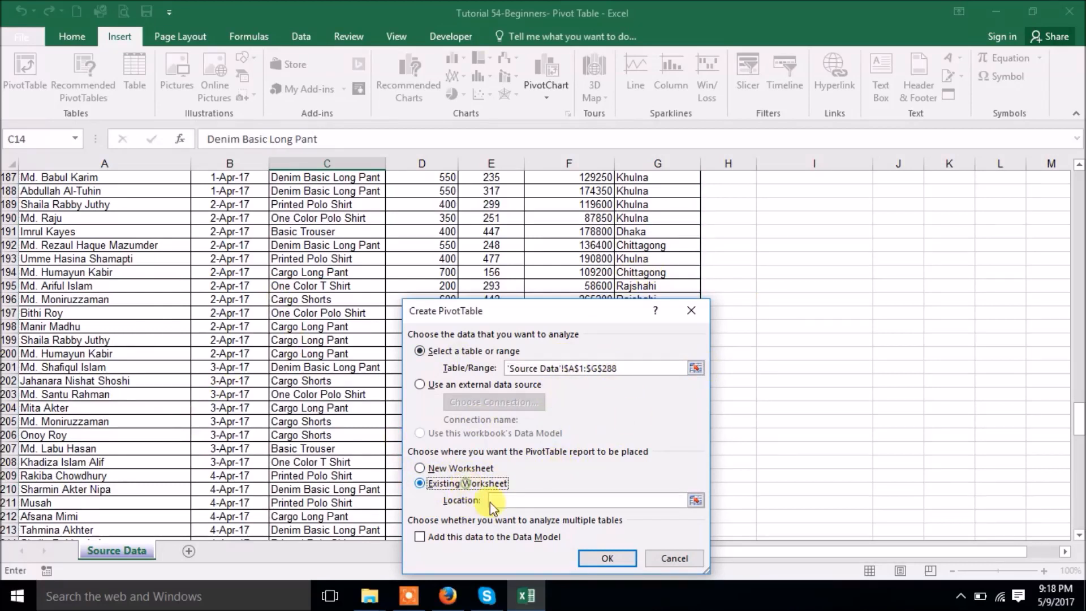
{"action": "left_click", "coordinate": [523, 500]}
{"action": "left_click", "coordinate": [435, 468]}
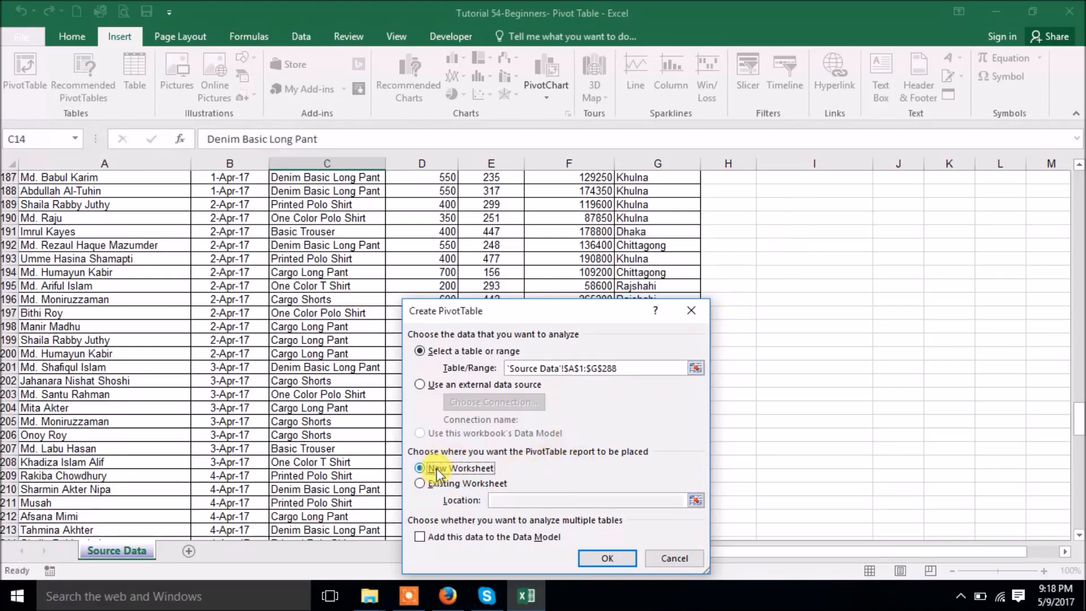
{"action": "left_click", "coordinate": [605, 558]}
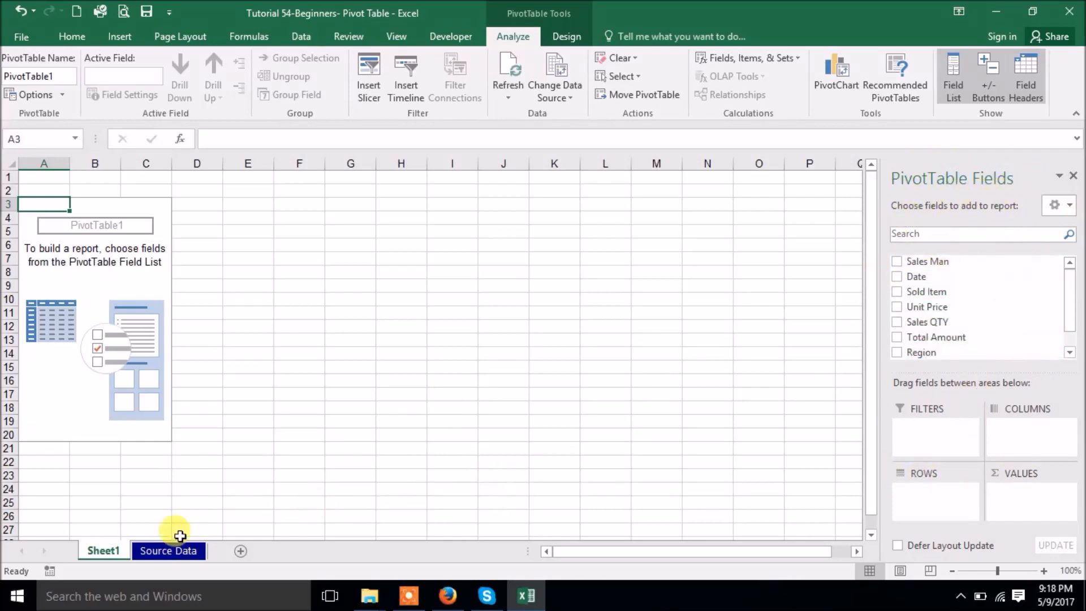
Compare the column headers on the Source Data sheet with the PivotTable field list on Sheet1
{"action": "left_click", "coordinate": [182, 560]}
{"action": "scroll", "coordinate": [182, 279], "scroll_direction": "up", "scroll_amount": 15}
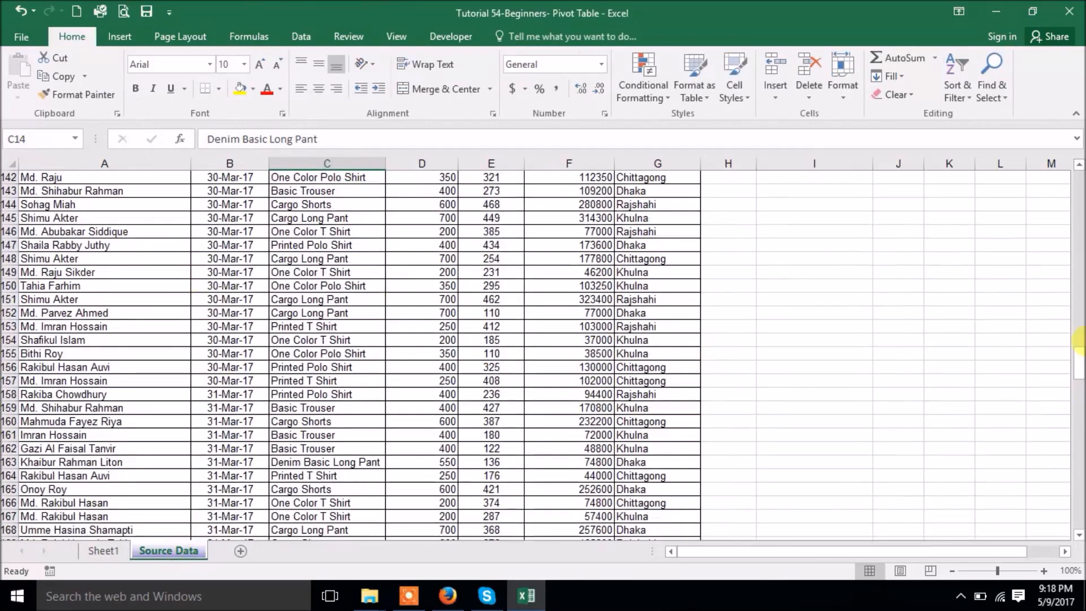
{"action": "left_click_drag", "start_coordinate": [1076, 368], "coordinate": [1076, 180]}
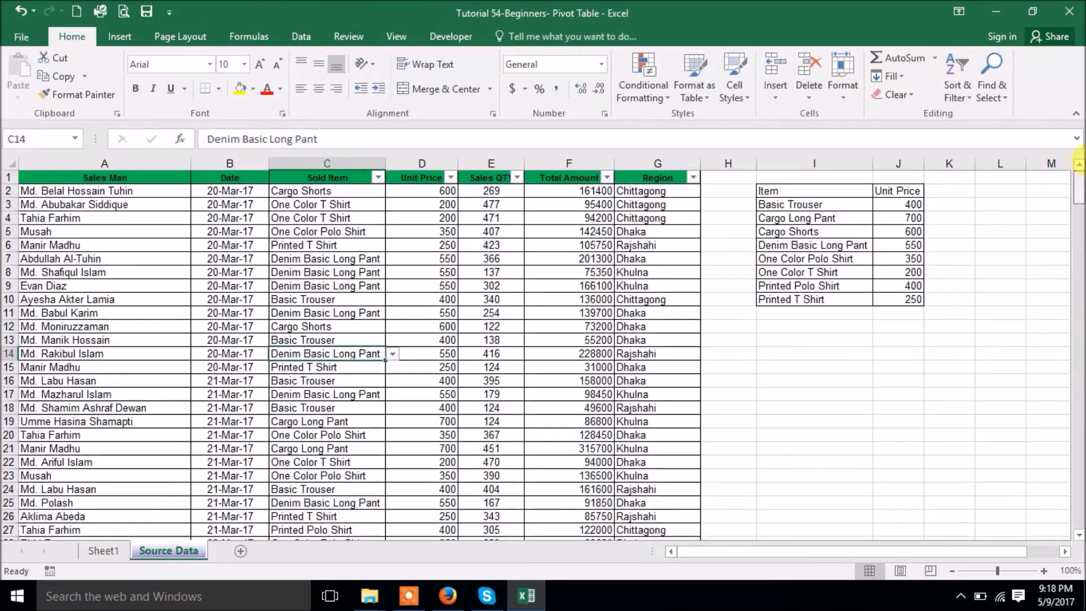
{"action": "left_click", "coordinate": [103, 553]}
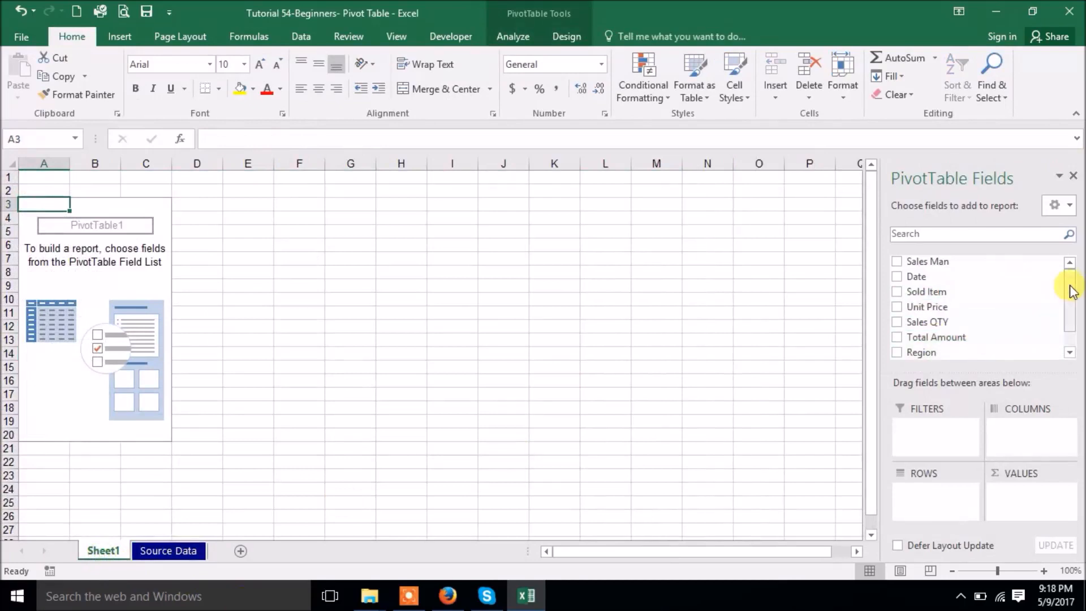
{"action": "left_click_drag", "start_coordinate": [1068, 286], "coordinate": [1068, 328]}
{"action": "mouse_move", "coordinate": [1070, 291]}
{"action": "left_mouse_down"}
{"action": "mouse_move", "coordinate": [1073, 313]}
{"action": "mouse_move", "coordinate": [1070, 271]}
{"action": "left_mouse_up"}
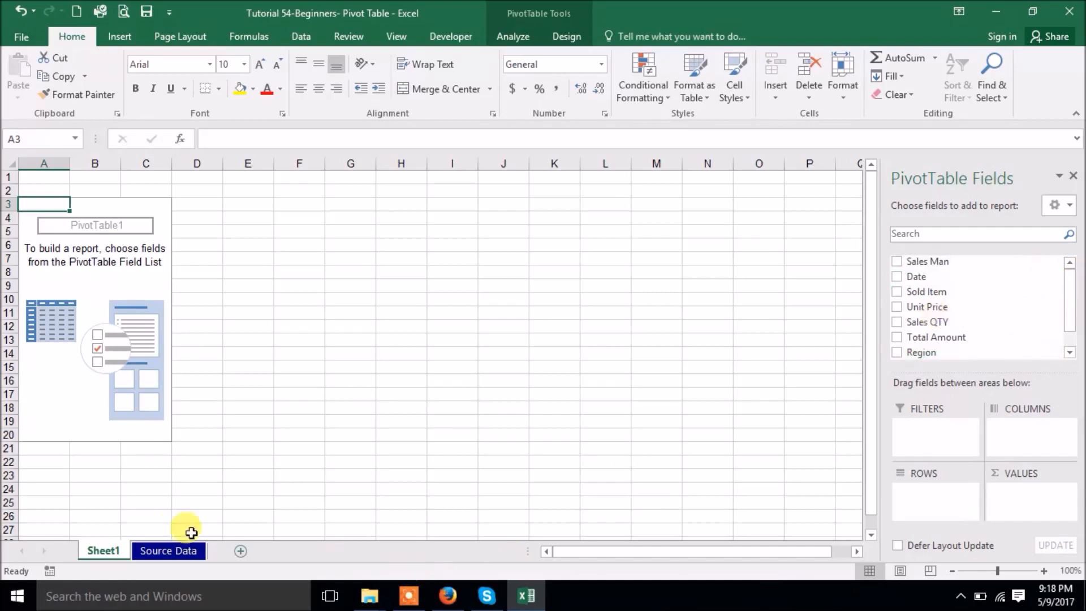
{"action": "left_click", "coordinate": [161, 549]}
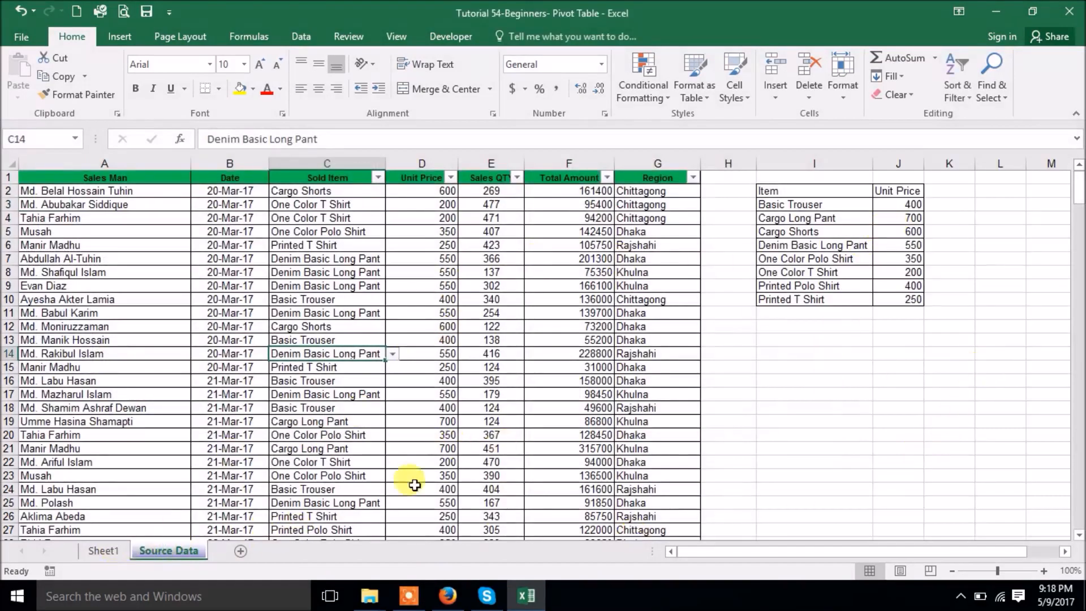
Add Region as the PivotTable's column field and check its labels against the Region entries on the Source Data sheet
{"action": "left_click", "coordinate": [103, 550]}
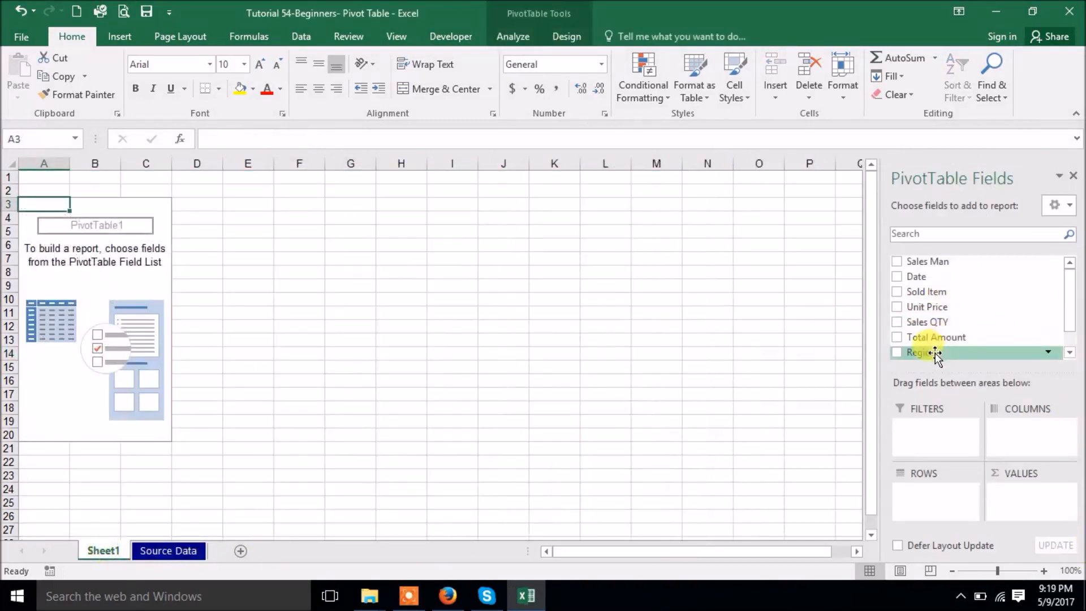
{"action": "left_click_drag", "start_coordinate": [929, 354], "coordinate": [1021, 442]}
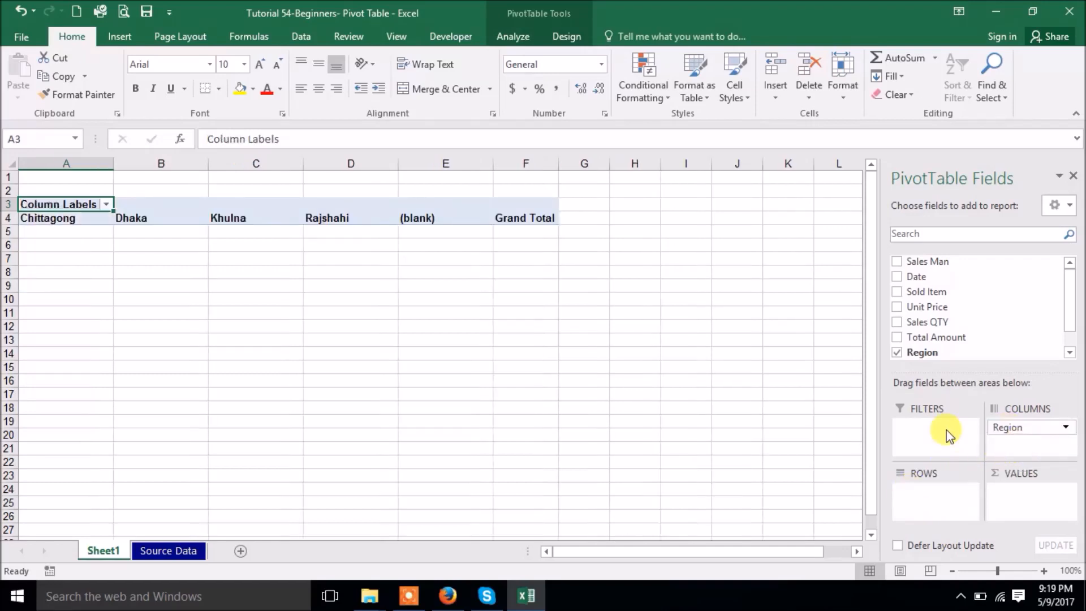
{"action": "left_click", "coordinate": [154, 551]}
{"action": "scroll", "coordinate": [490, 408], "scroll_direction": "down", "scroll_amount": 13}
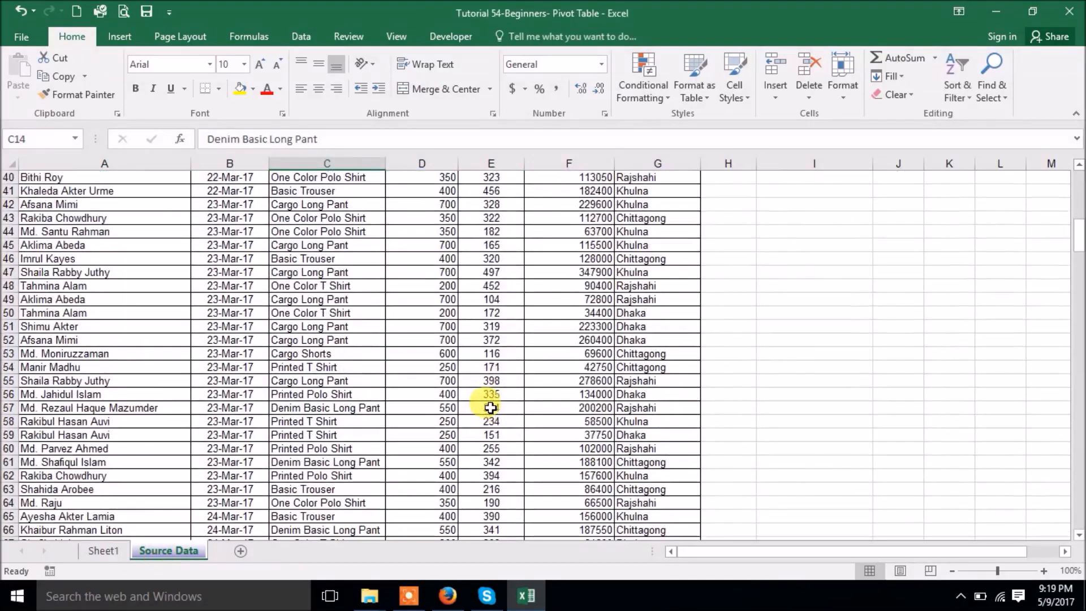
{"action": "scroll", "coordinate": [490, 407], "scroll_direction": "down", "scroll_amount": 20}
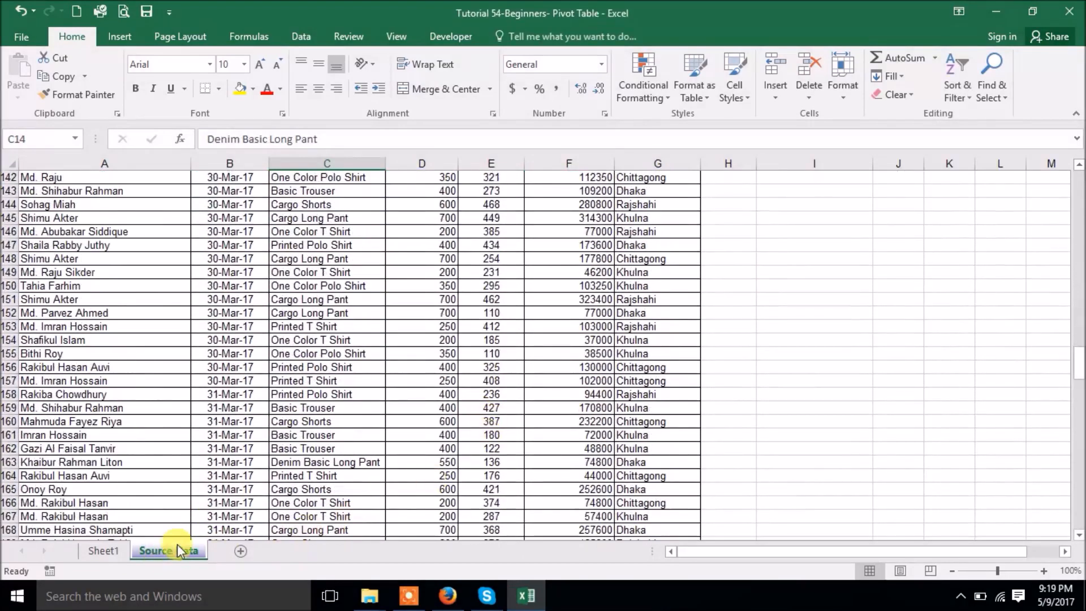
{"action": "left_click", "coordinate": [98, 555]}
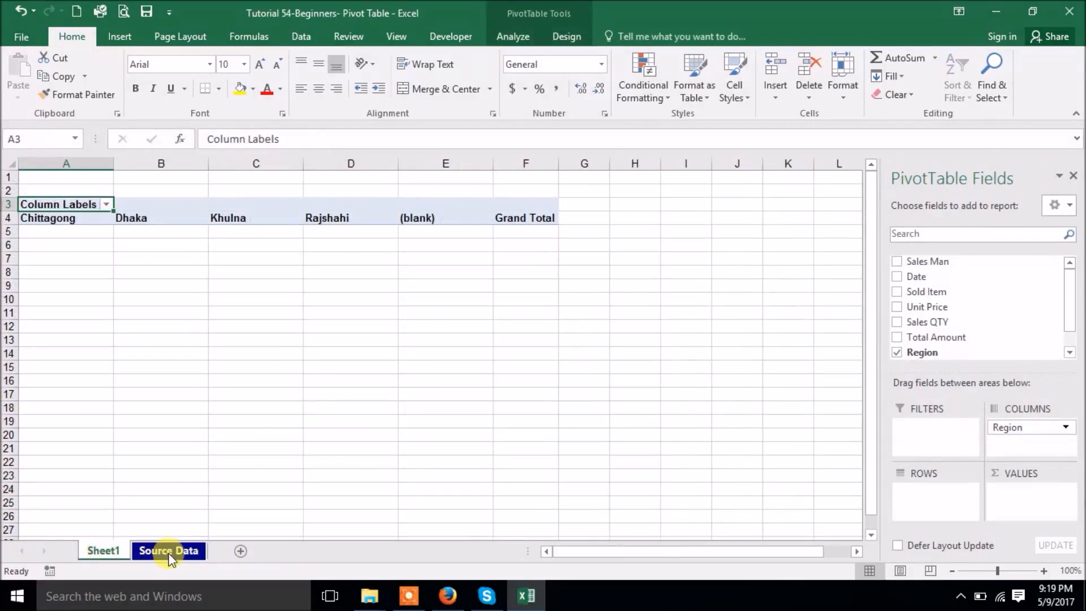
{"action": "left_click", "coordinate": [309, 215]}
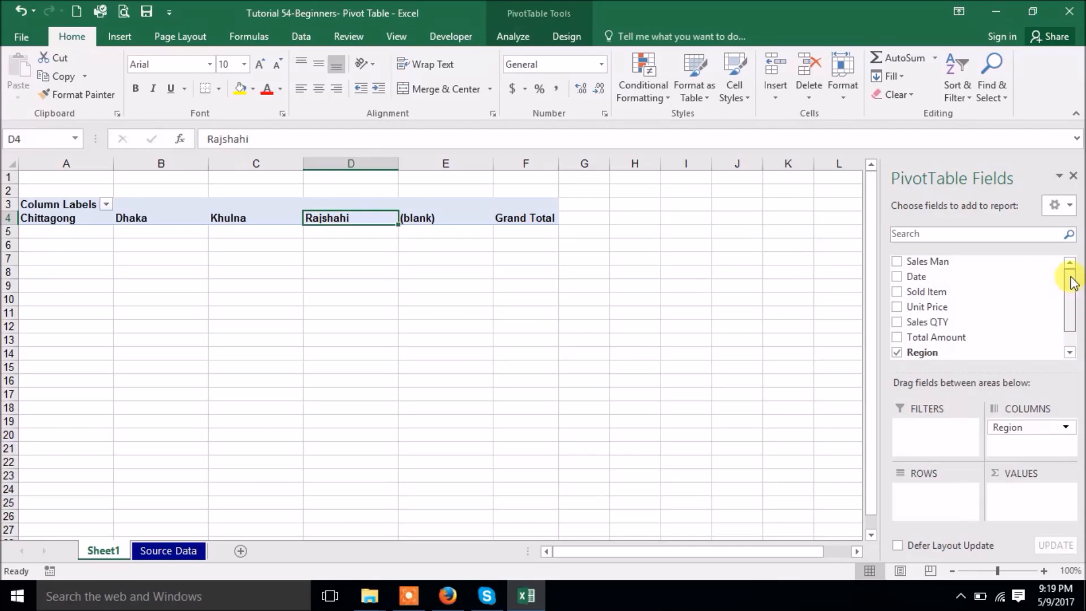
Add Sold Item as the PivotTable's row field
{"action": "left_click_drag", "start_coordinate": [931, 294], "coordinate": [928, 500]}
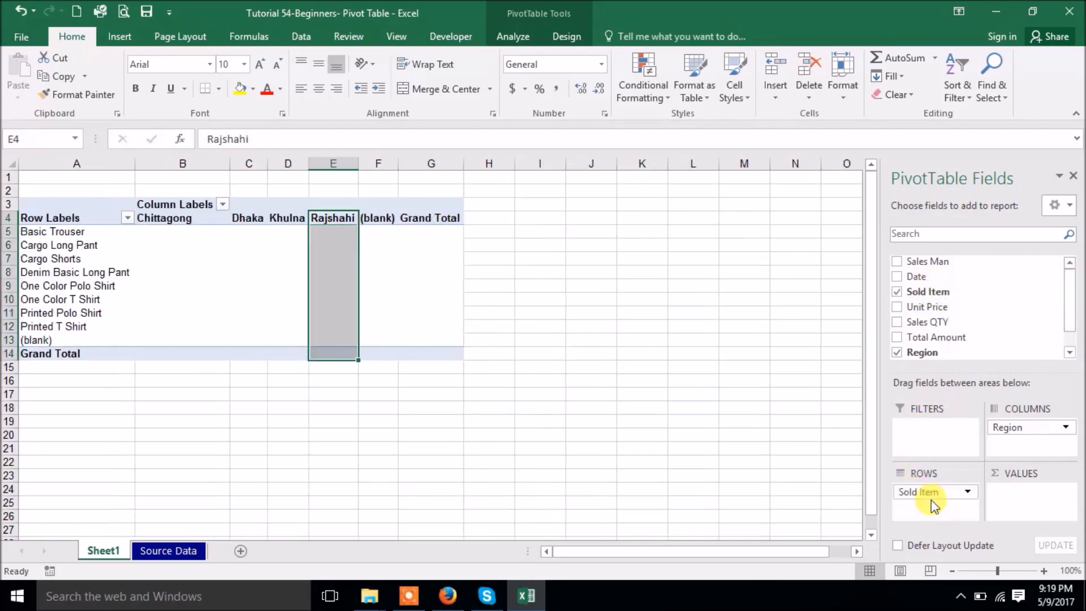
{"action": "left_click", "coordinate": [237, 433]}
{"action": "left_click", "coordinate": [173, 326]}
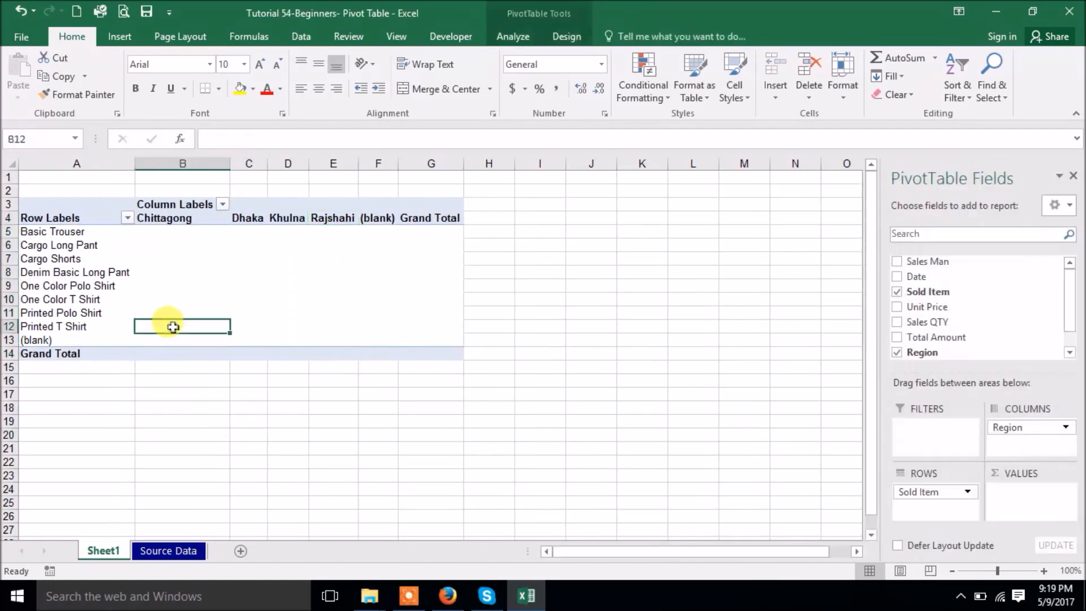
{"action": "left_click", "coordinate": [285, 286]}
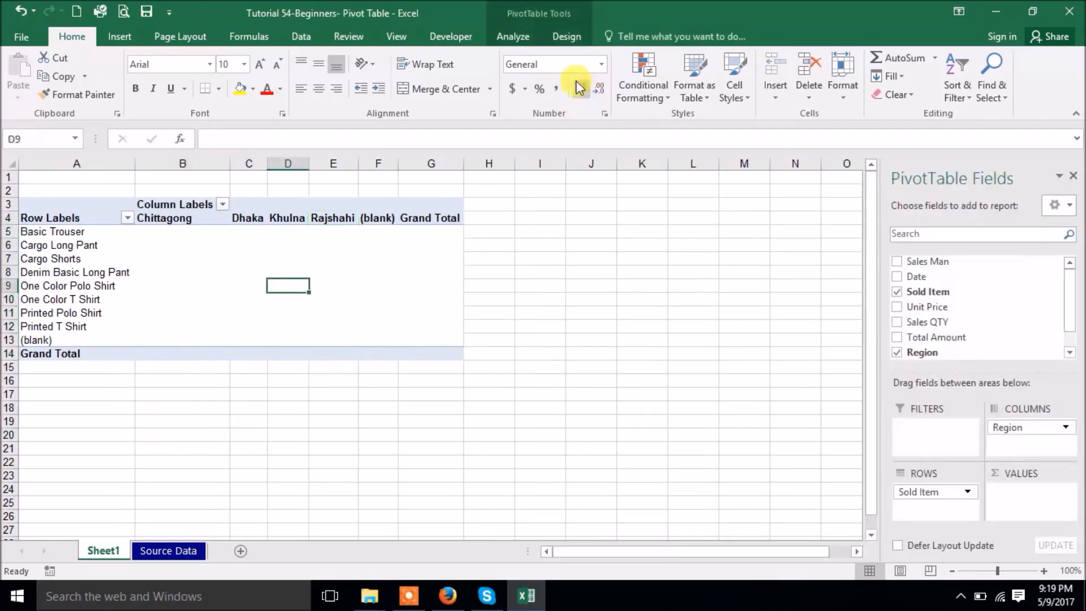
Review the PivotTable Design and Analyze tools and how they and the field list depend on selecting a cell inside the table
{"action": "left_click", "coordinate": [568, 36]}
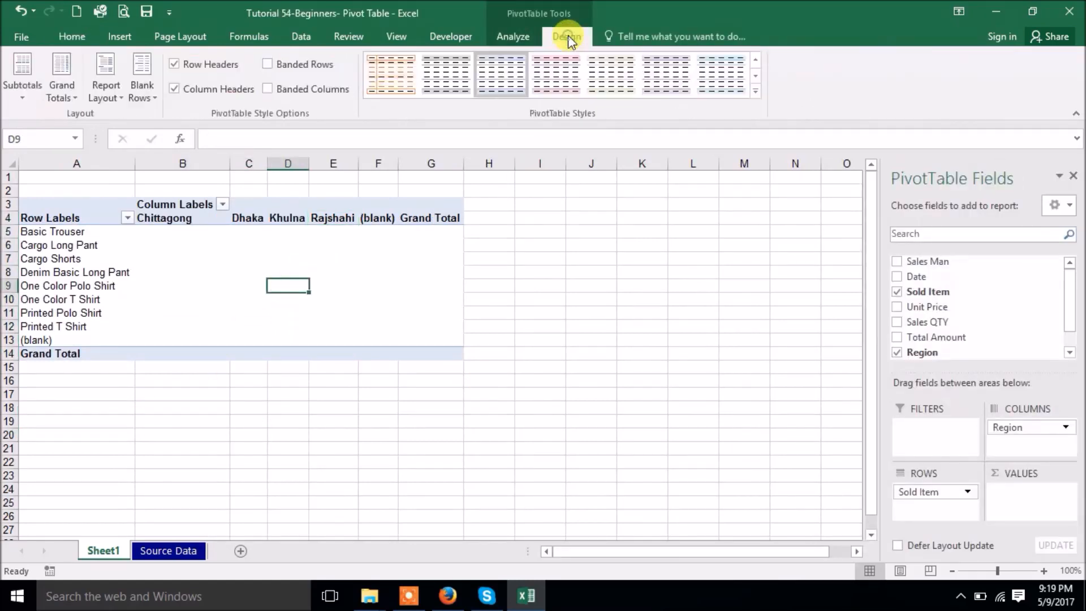
{"action": "left_click", "coordinate": [512, 36]}
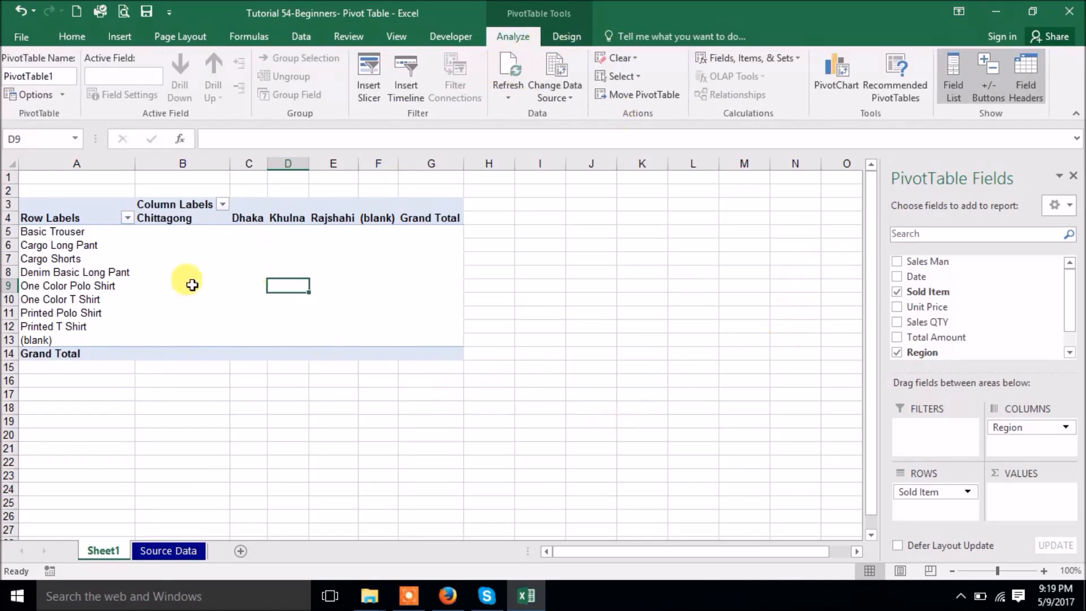
{"action": "left_click", "coordinate": [650, 379]}
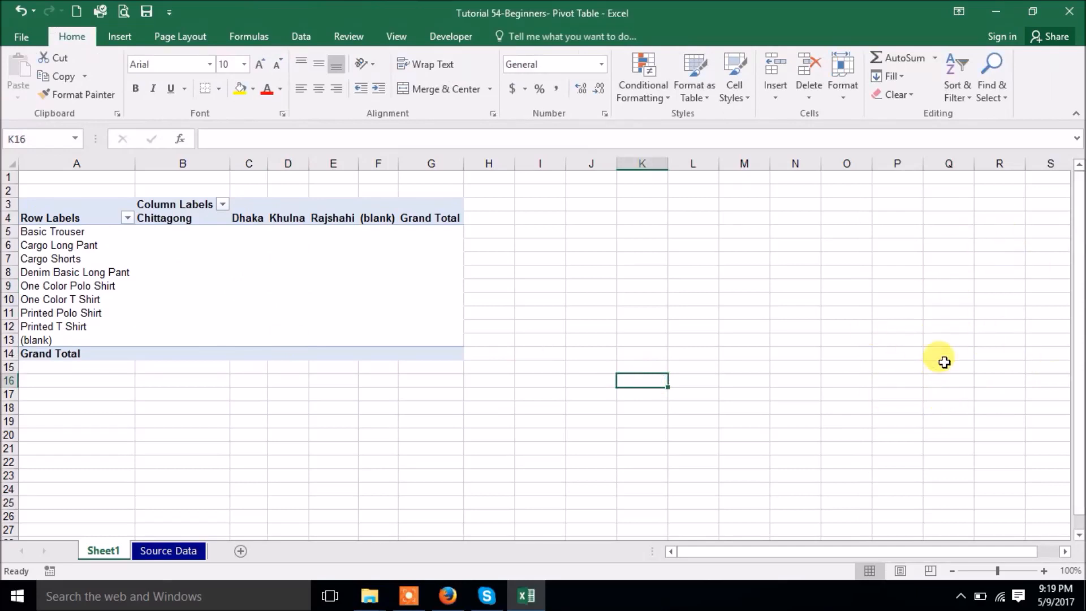
{"action": "left_click", "coordinate": [248, 305]}
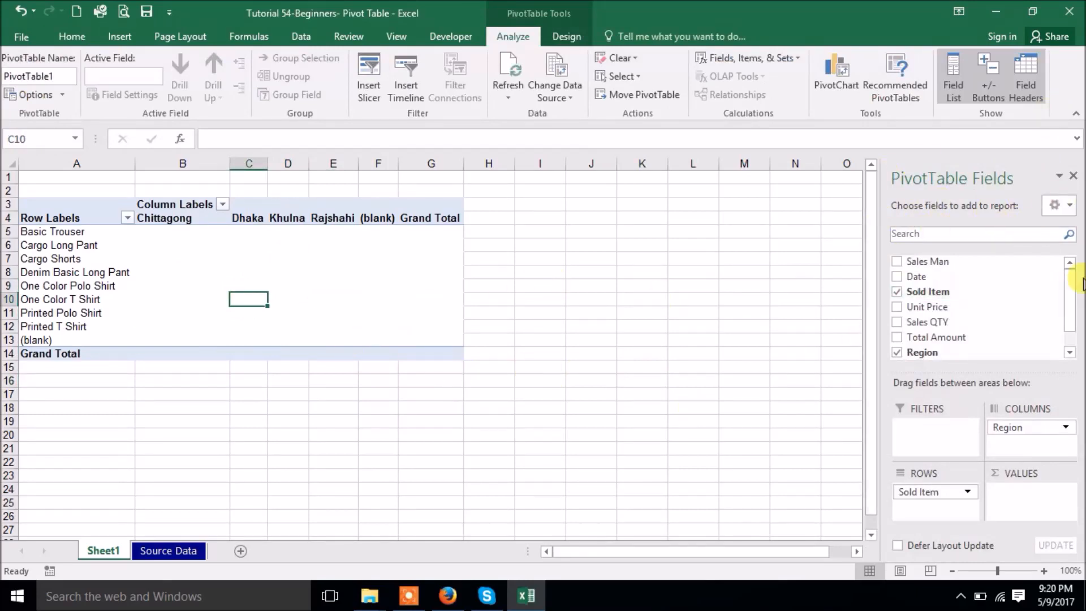
{"action": "left_click", "coordinate": [781, 376]}
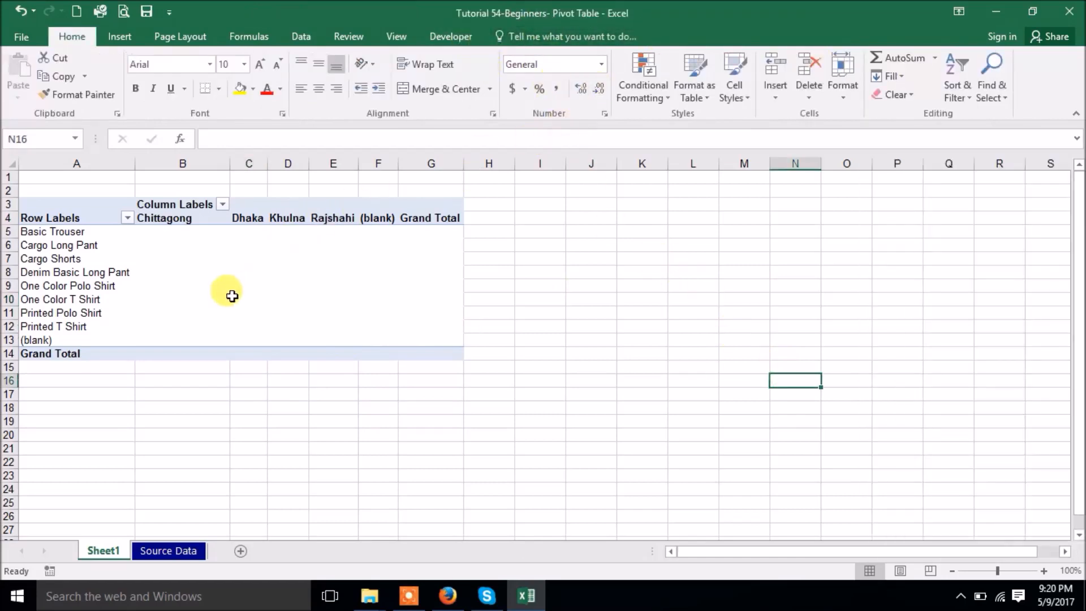
{"action": "left_click", "coordinate": [218, 270]}
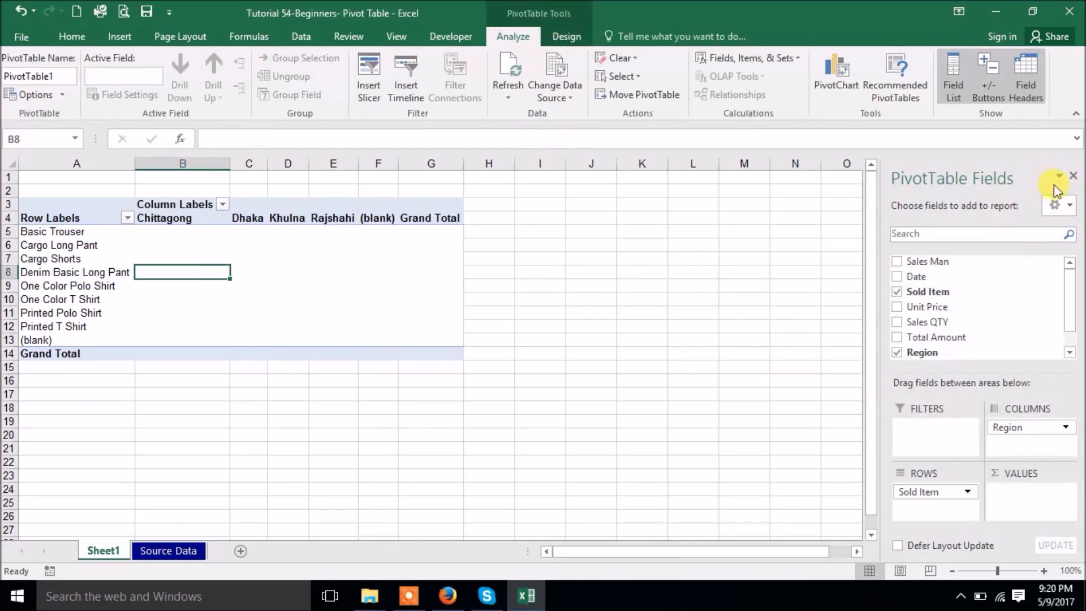
Hide the PivotTable field list and show it again
{"action": "left_click", "coordinate": [1074, 178]}
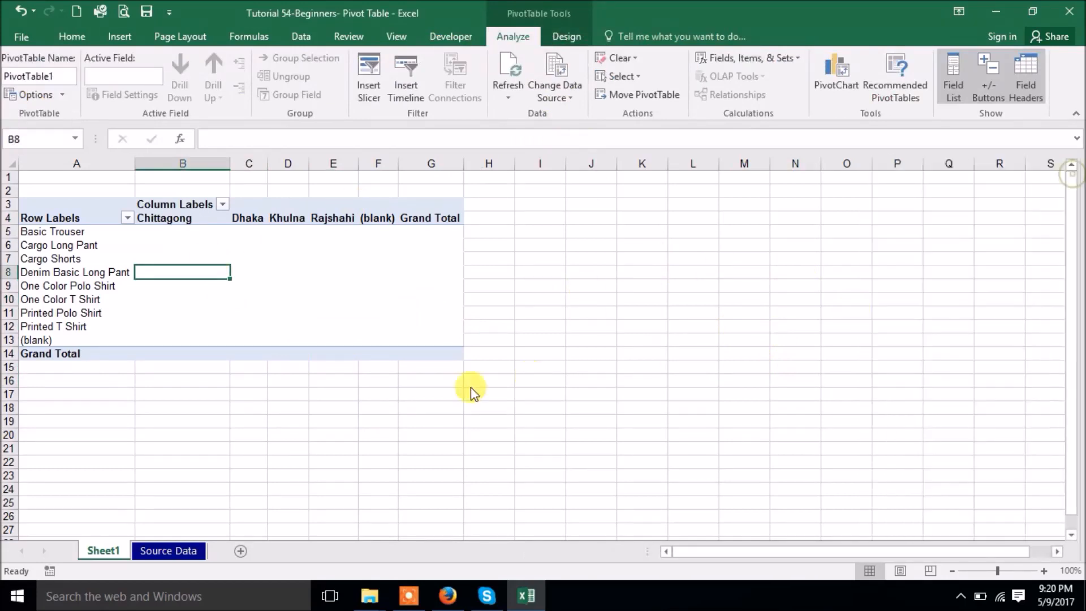
{"action": "left_click", "coordinate": [275, 281]}
{"action": "left_click", "coordinate": [639, 340]}
{"action": "left_click", "coordinate": [189, 327]}
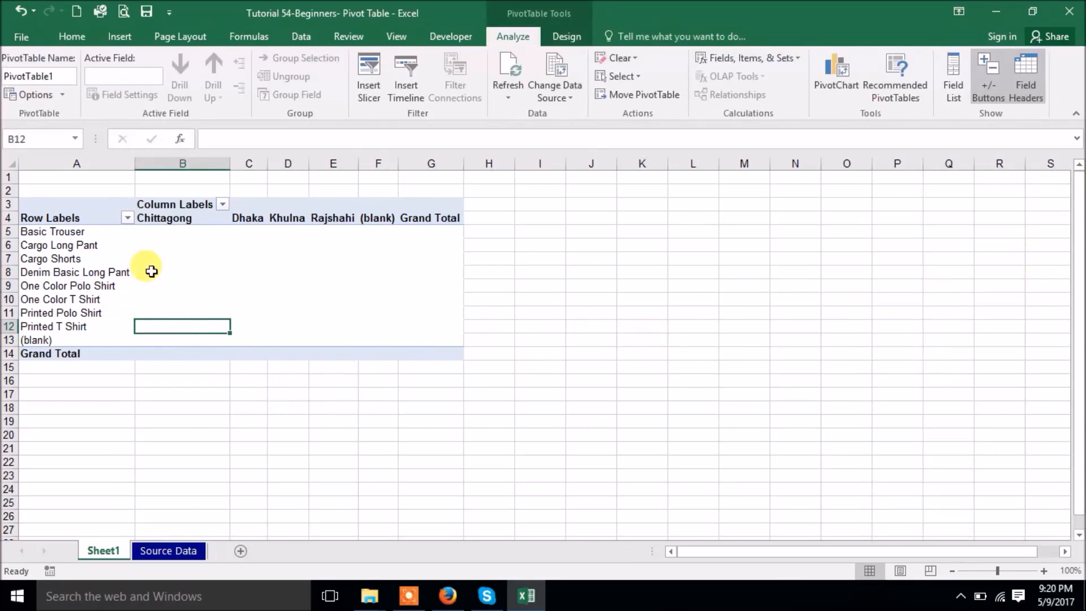
{"action": "right_click", "coordinate": [151, 272]}
{"action": "right_click", "coordinate": [345, 282]}
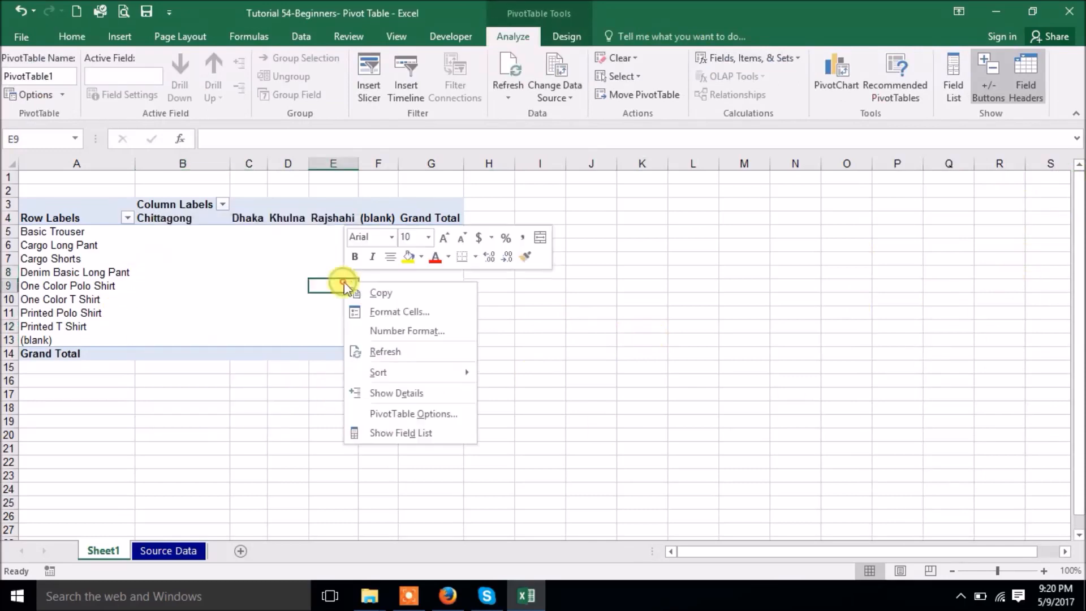
{"action": "left_click", "coordinate": [409, 438]}
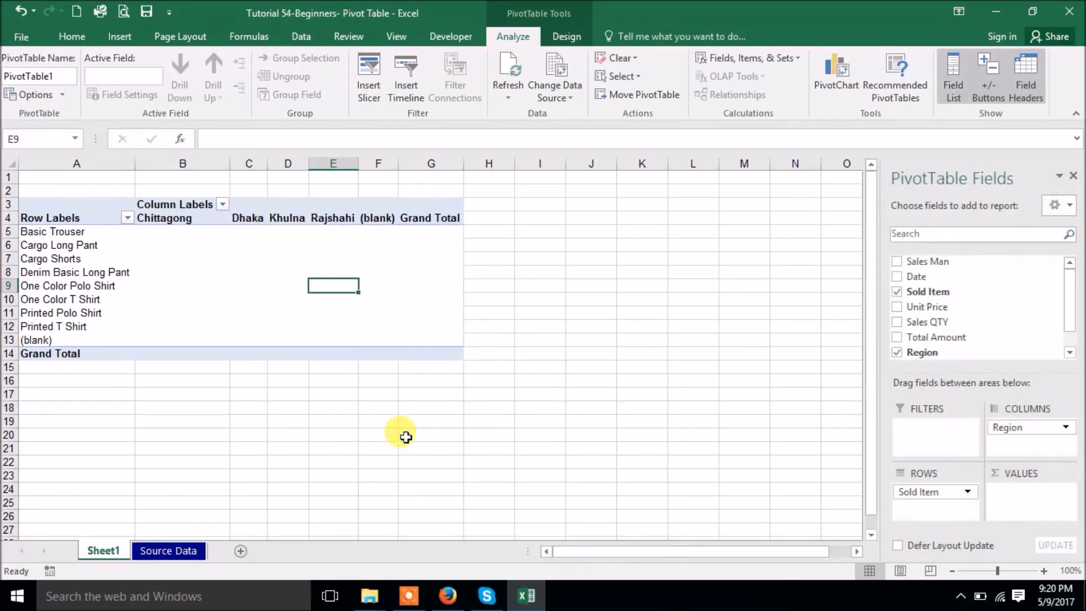
{"action": "right_click", "coordinate": [241, 325]}
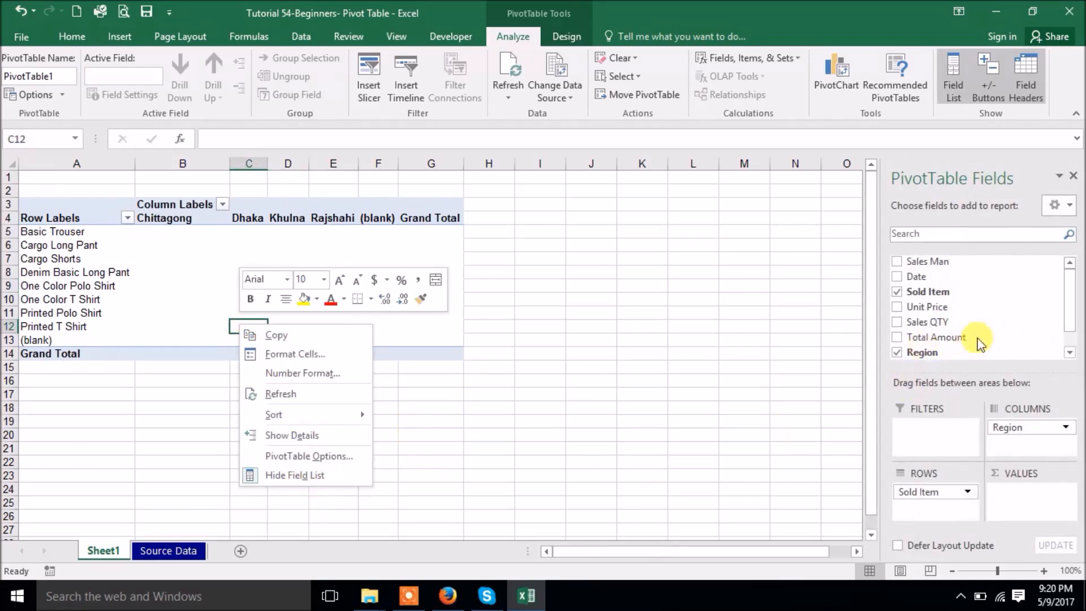
{"action": "left_click", "coordinate": [568, 394]}
{"action": "left_click", "coordinate": [320, 299]}
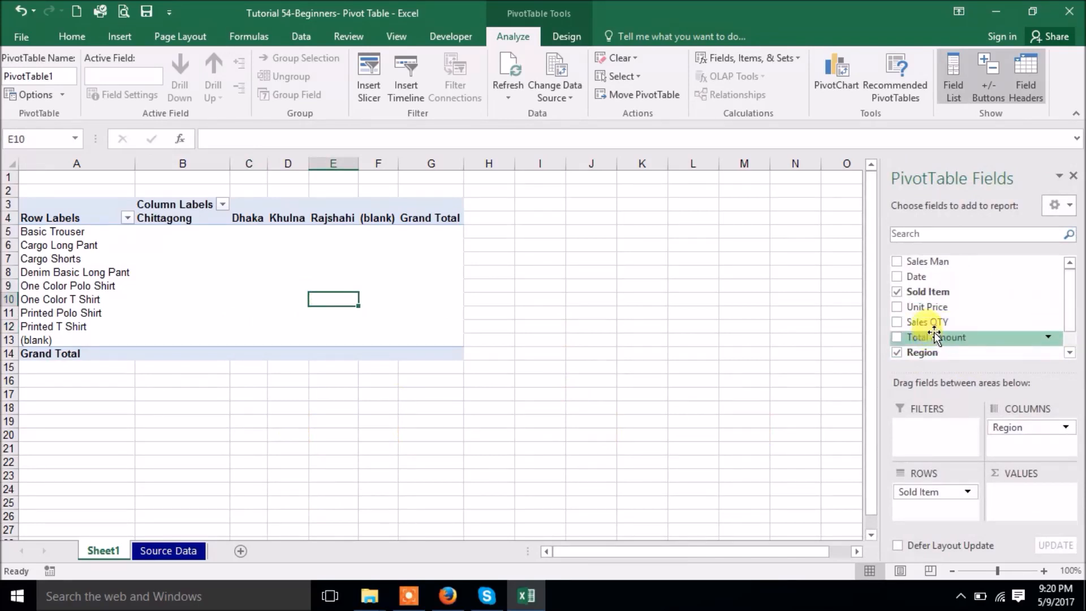
Add Sales QTY as the PivotTable's value field and summarise it by Sum
{"action": "left_click_drag", "start_coordinate": [916, 323], "coordinate": [1028, 505]}
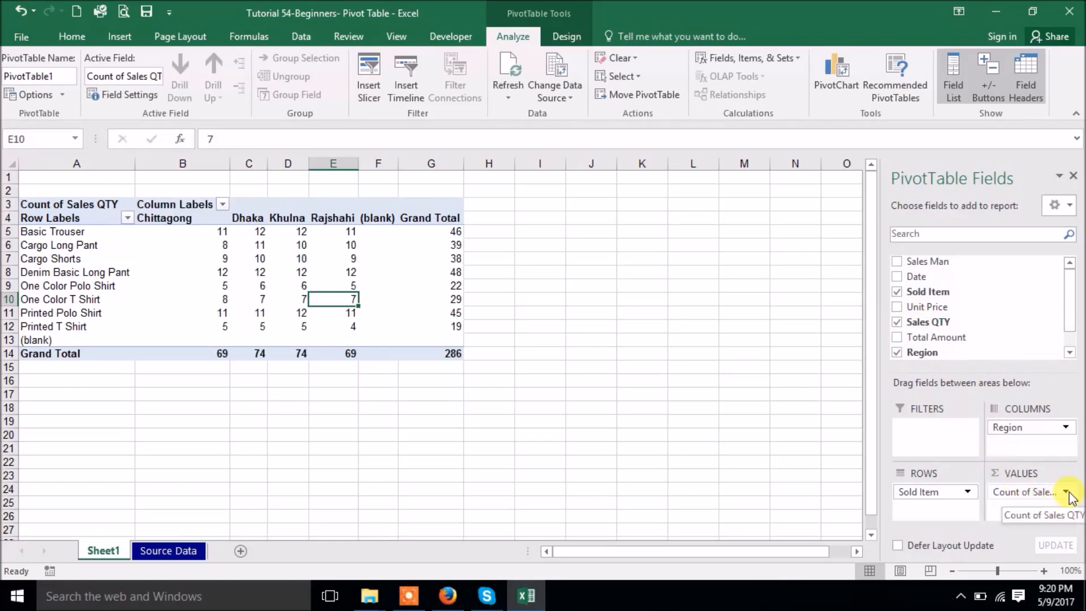
{"action": "left_click", "coordinate": [1030, 500]}
{"action": "left_click", "coordinate": [1002, 478]}
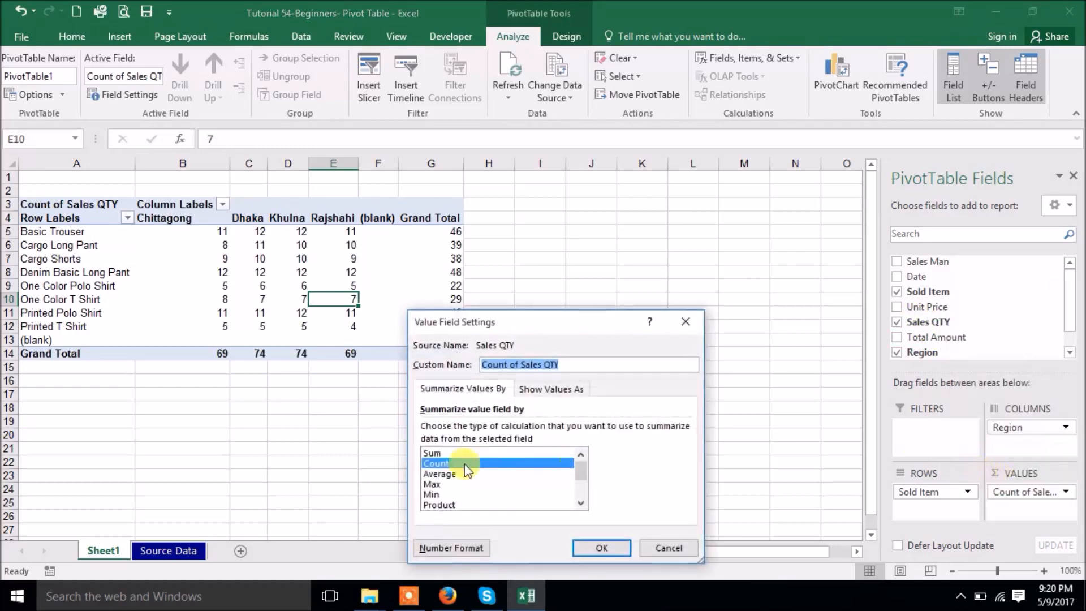
{"action": "left_click", "coordinate": [433, 453]}
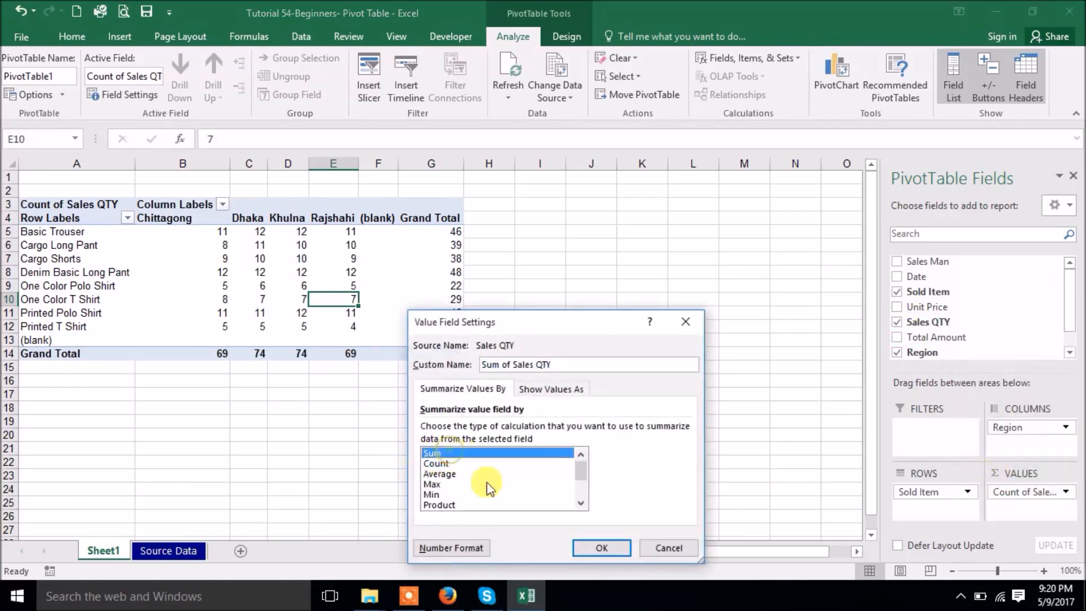
{"action": "left_click", "coordinate": [601, 547]}
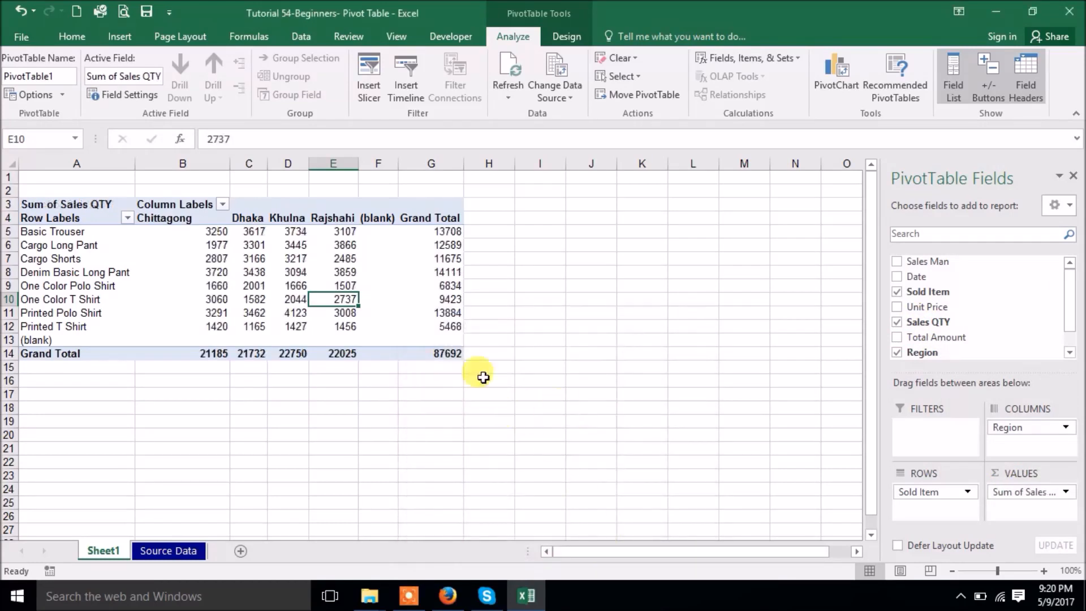
Examine the summed quantities by item and region, and rows 287 and 288 at the end of the Source Data sheet
{"action": "left_click", "coordinate": [189, 216]}
{"action": "left_click", "coordinate": [212, 231]}
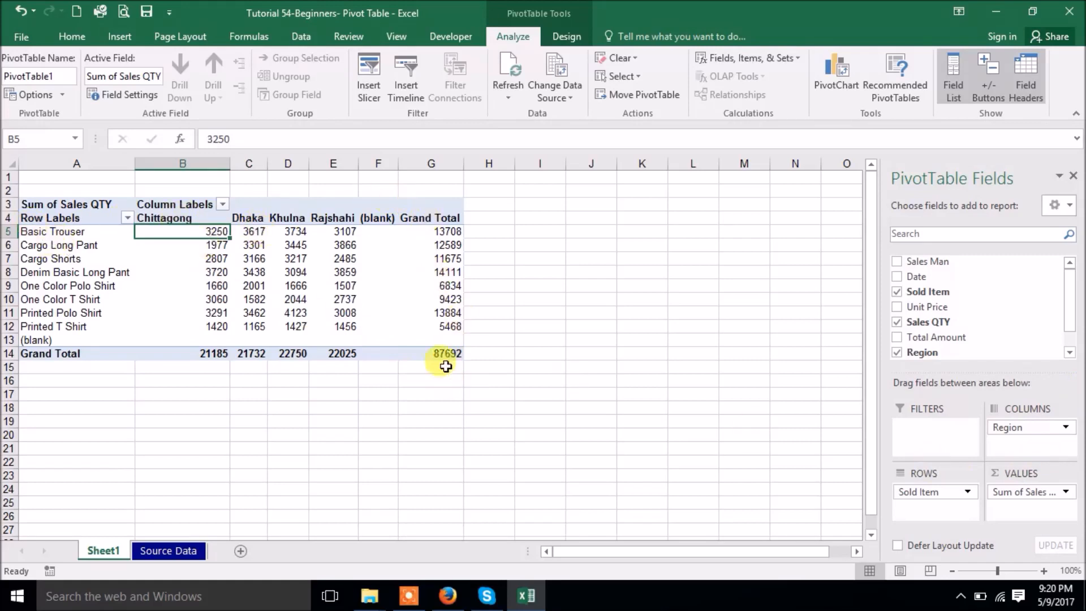
{"action": "left_click", "coordinate": [297, 285]}
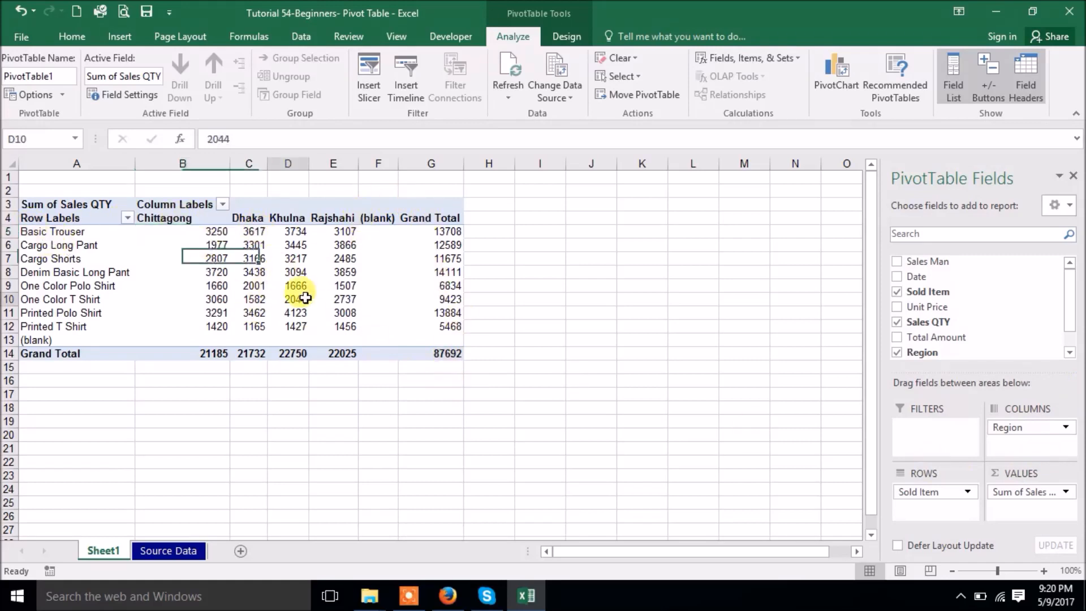
{"action": "left_click", "coordinate": [168, 550]}
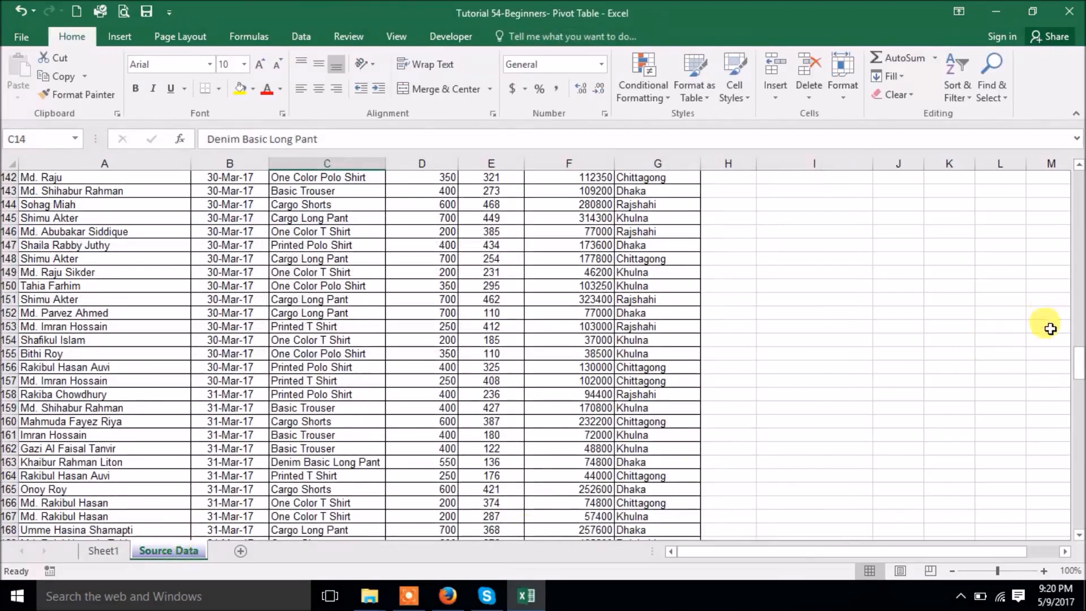
{"action": "left_click_drag", "start_coordinate": [1072, 365], "coordinate": [1059, 567]}
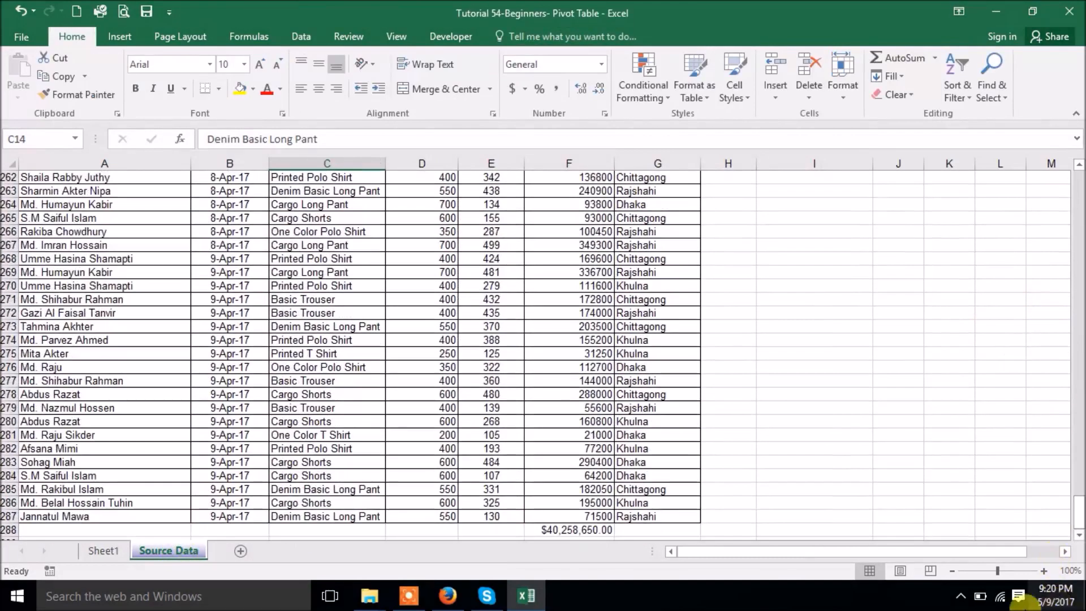
{"action": "left_click", "coordinate": [644, 530]}
{"action": "left_click_drag", "start_coordinate": [645, 530], "coordinate": [90, 514]}
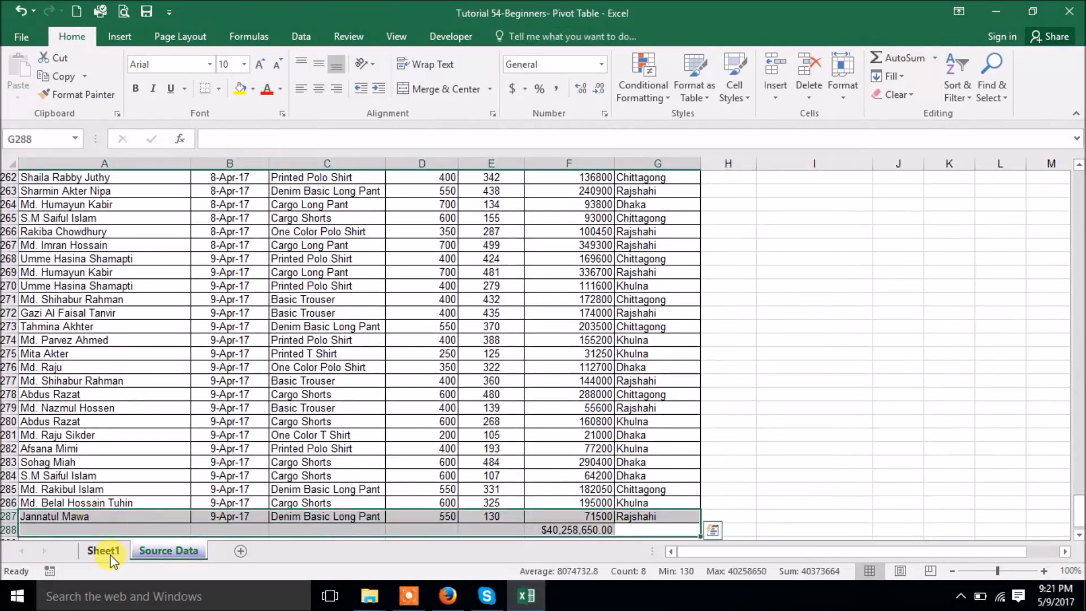
Change the PivotTable's data source range on Source Data so that it excludes the total in row 288
{"action": "left_click", "coordinate": [111, 554]}
{"action": "left_click", "coordinate": [341, 258]}
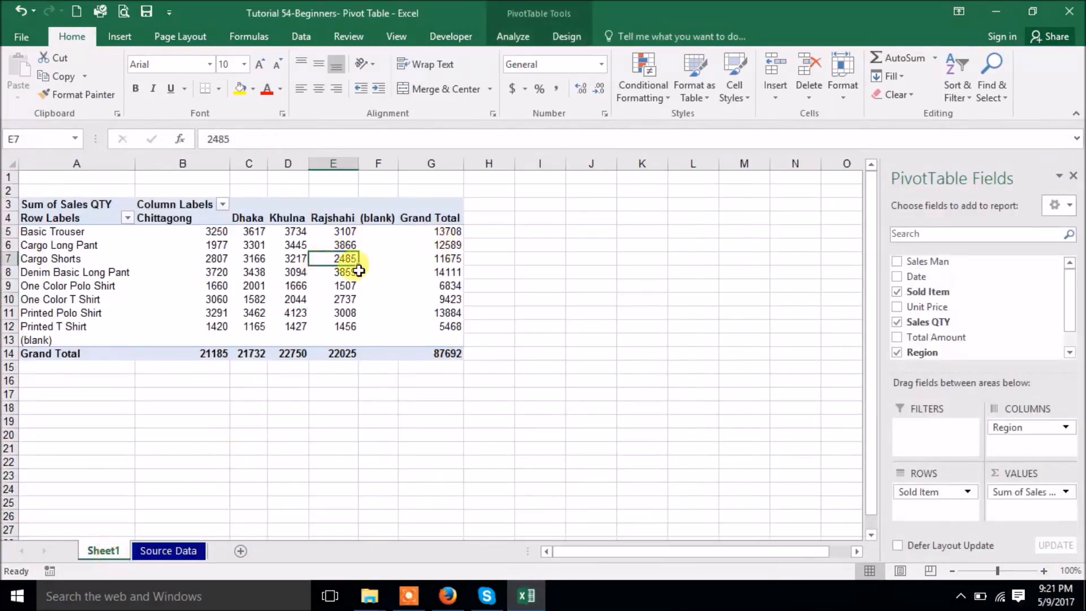
{"action": "left_click", "coordinate": [529, 37]}
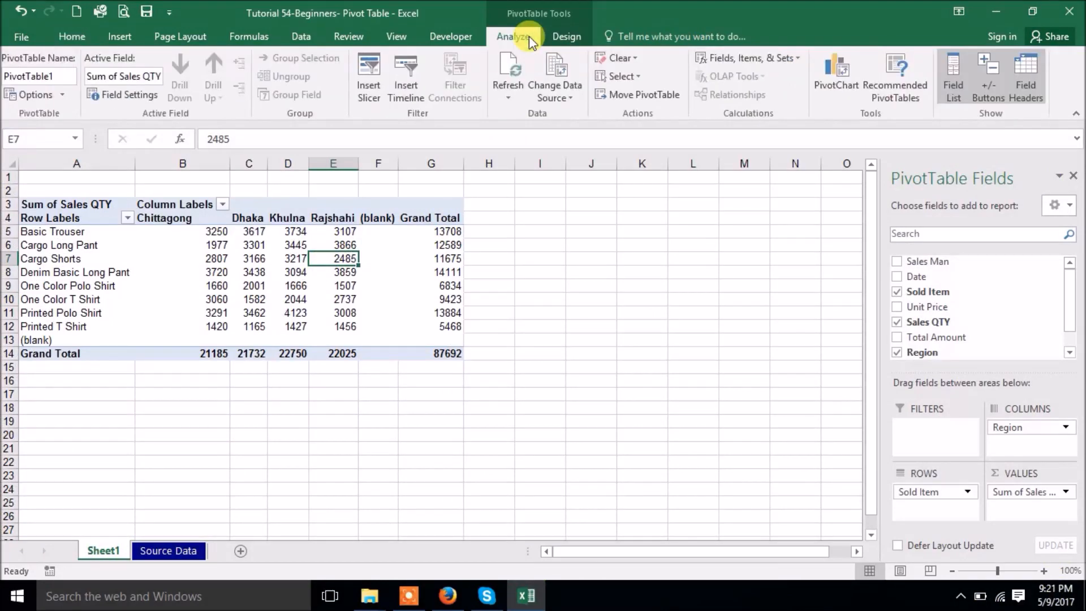
{"action": "left_click", "coordinate": [558, 71]}
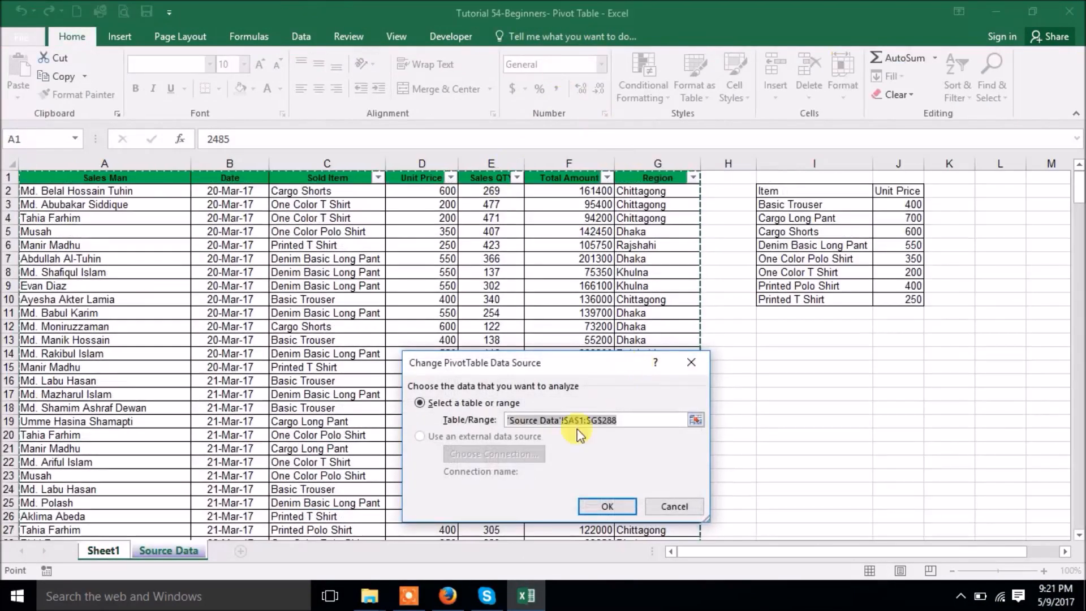
{"action": "left_click", "coordinate": [618, 421]}
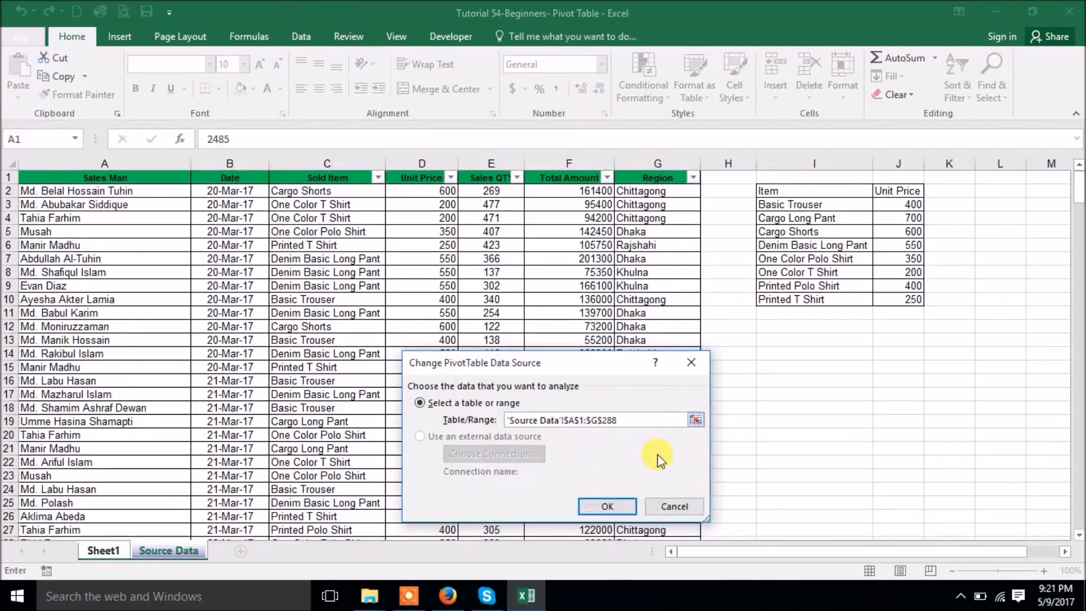
{"action": "key", "text": "Return"}
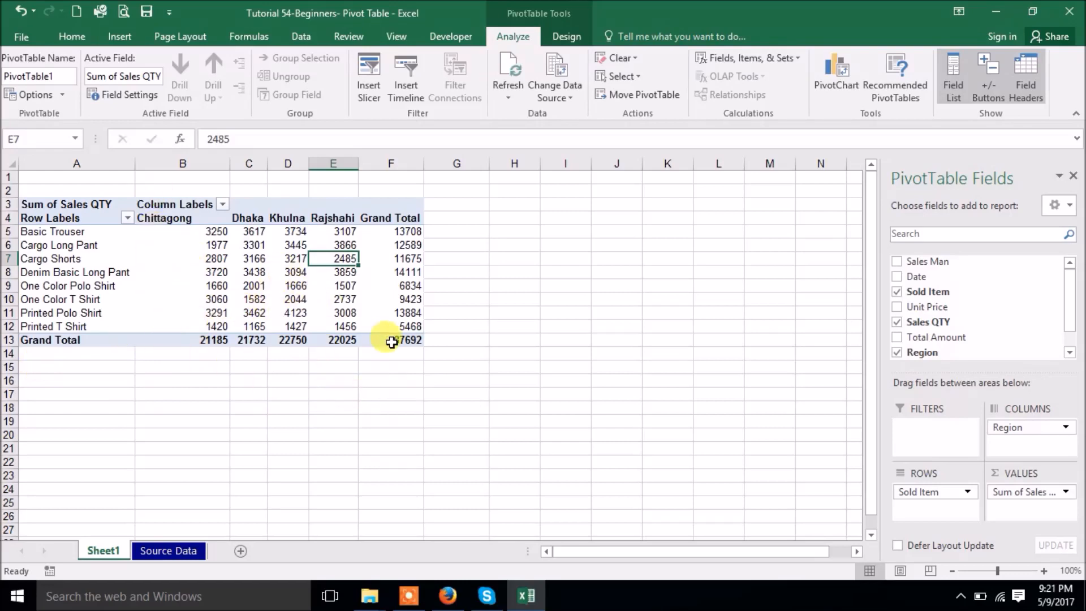
Swap the PivotTable's Sold Item and Region fields so Region forms the rows, and add Date to the rows above Region
{"action": "mouse_move", "coordinate": [391, 342]}
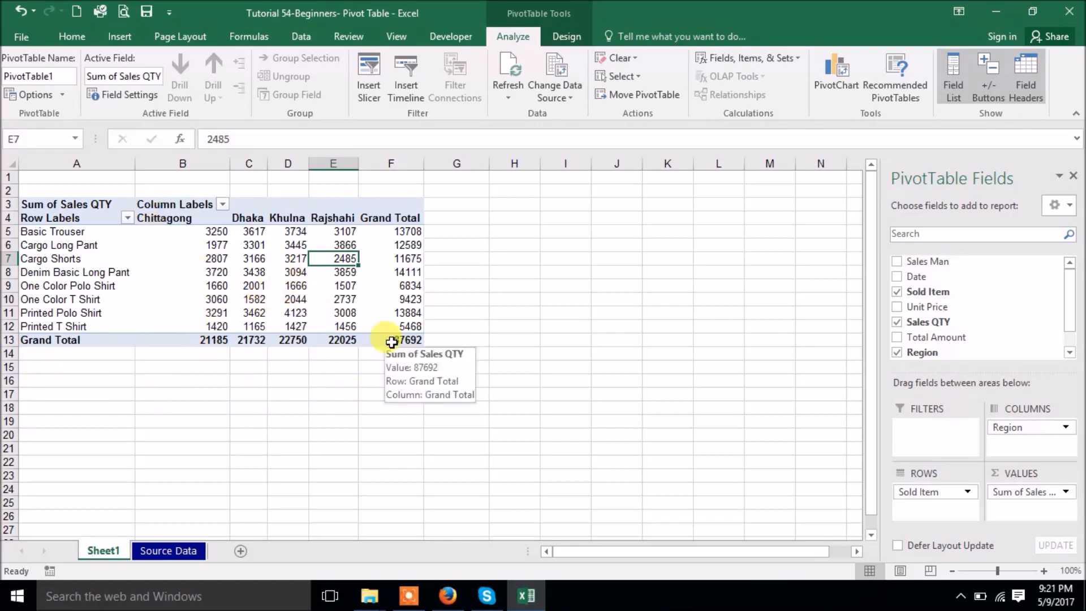
{"action": "left_click", "coordinate": [215, 272]}
{"action": "mouse_move", "coordinate": [1015, 428]}
{"action": "left_mouse_down"}
{"action": "mouse_move", "coordinate": [909, 504]}
{"action": "mouse_move", "coordinate": [927, 511]}
{"action": "mouse_move", "coordinate": [998, 431]}
{"action": "mouse_move", "coordinate": [1025, 435]}
{"action": "left_mouse_up"}
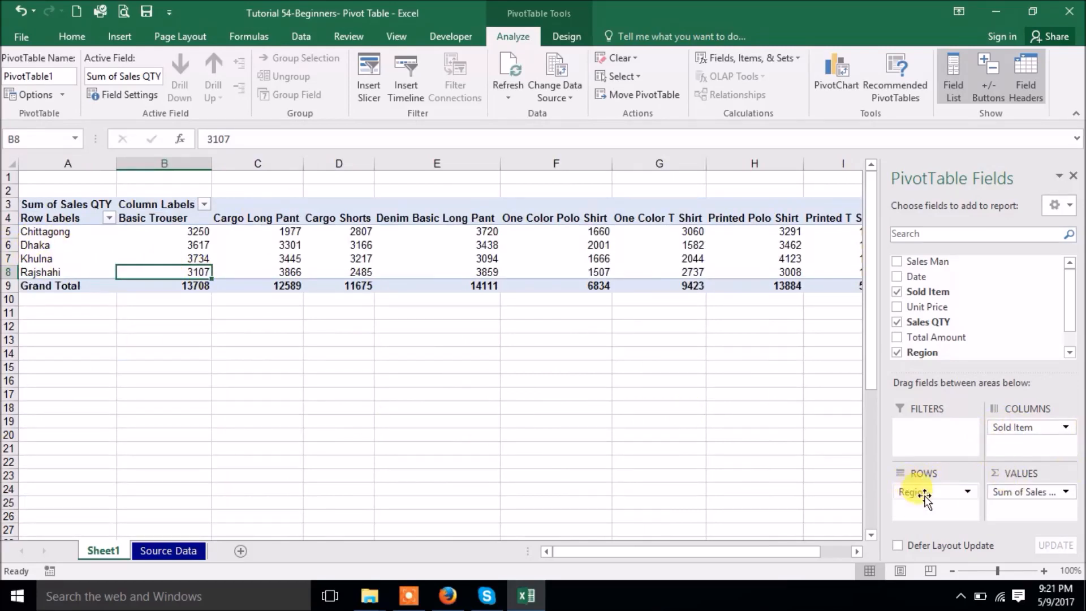
{"action": "mouse_move", "coordinate": [924, 498]}
{"action": "left_mouse_down"}
{"action": "mouse_move", "coordinate": [924, 281]}
{"action": "mouse_move", "coordinate": [916, 477]}
{"action": "mouse_move", "coordinate": [926, 512]}
{"action": "mouse_move", "coordinate": [917, 487]}
{"action": "left_mouse_up"}
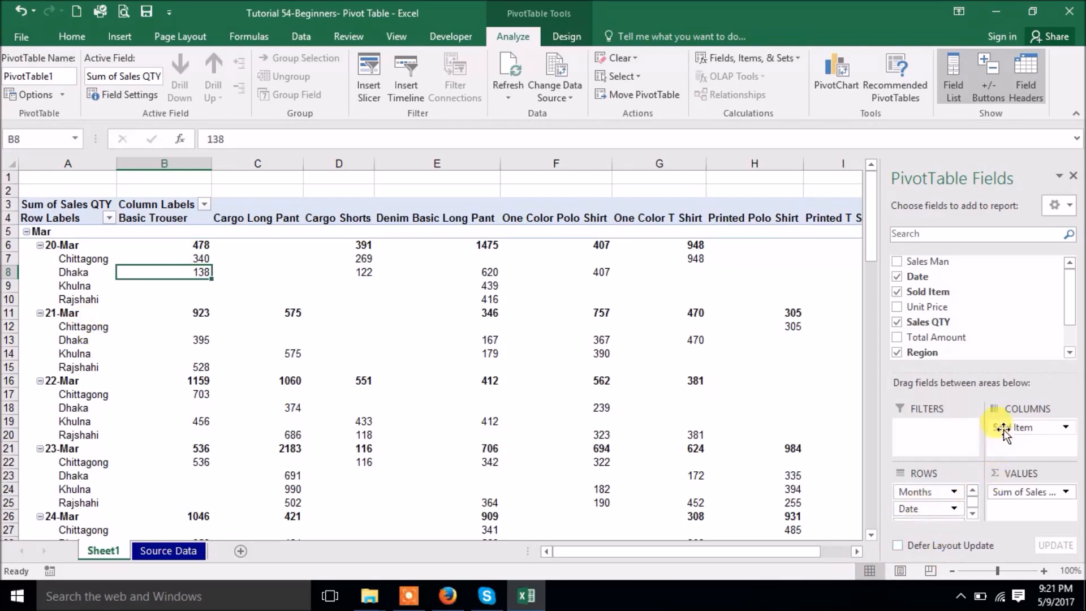
Remove Sold Item from the PivotTable's columns and replace Sales QTY with Total Amount as the value field
{"action": "left_click_drag", "start_coordinate": [1003, 430], "coordinate": [966, 310]}
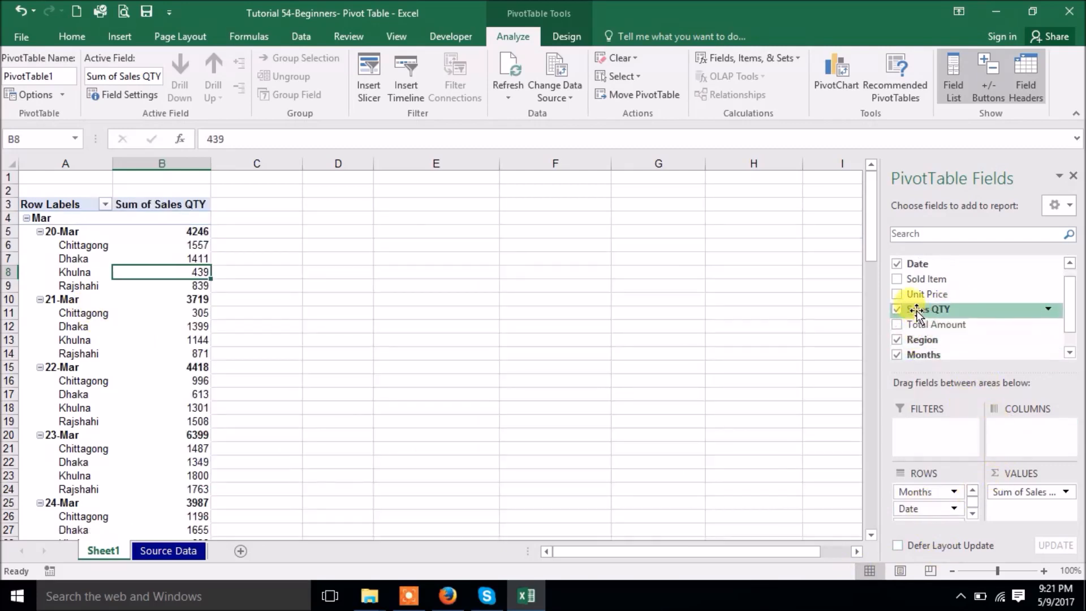
{"action": "left_click", "coordinate": [897, 310]}
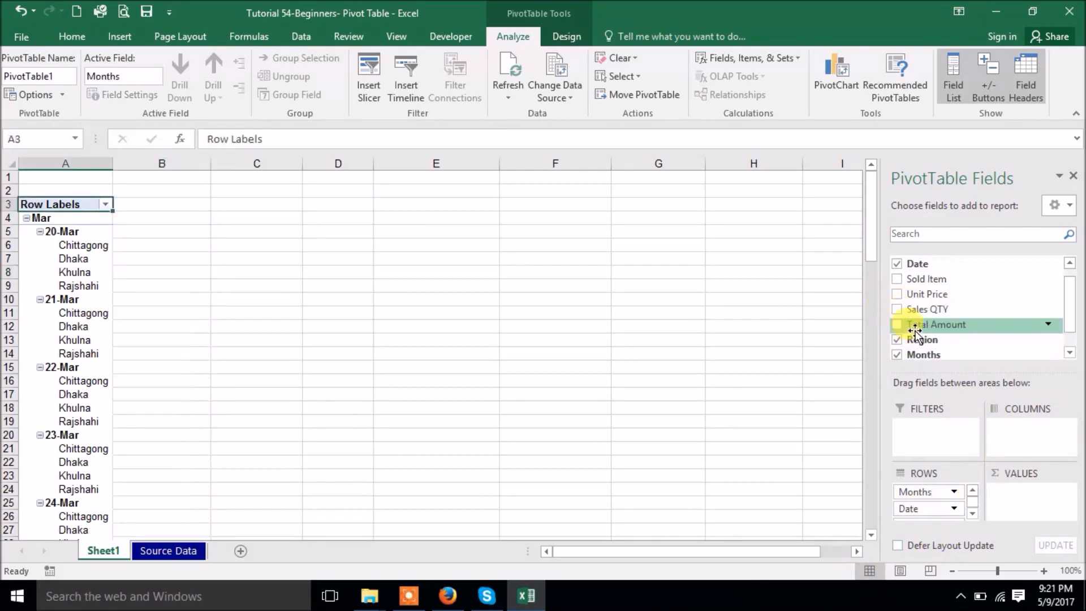
{"action": "left_click_drag", "start_coordinate": [916, 328], "coordinate": [1036, 503]}
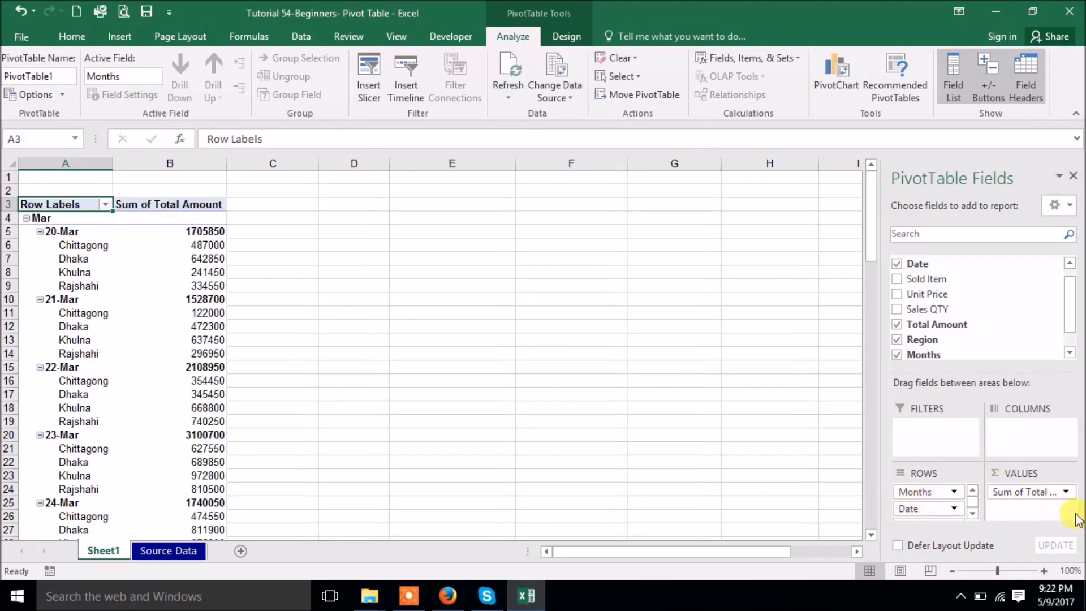
Remove Months from the PivotTable's rows and move Region from the rows to the columns
{"action": "scroll", "coordinate": [179, 354], "scroll_direction": "down", "scroll_amount": 6}
{"action": "scroll", "coordinate": [181, 354], "scroll_direction": "up", "scroll_amount": 6}
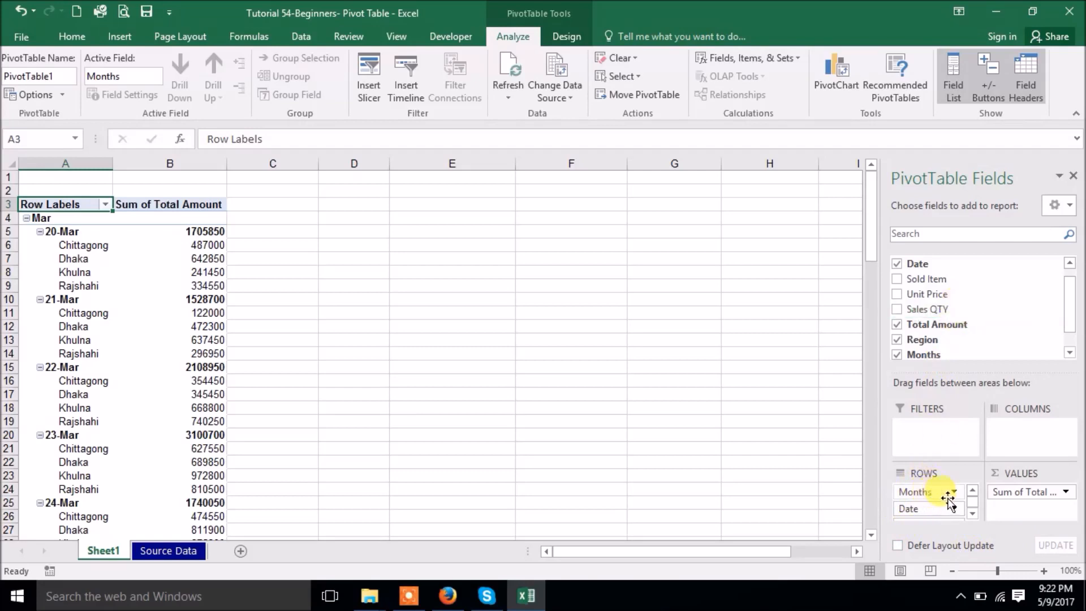
{"action": "left_click_drag", "start_coordinate": [942, 495], "coordinate": [957, 307]}
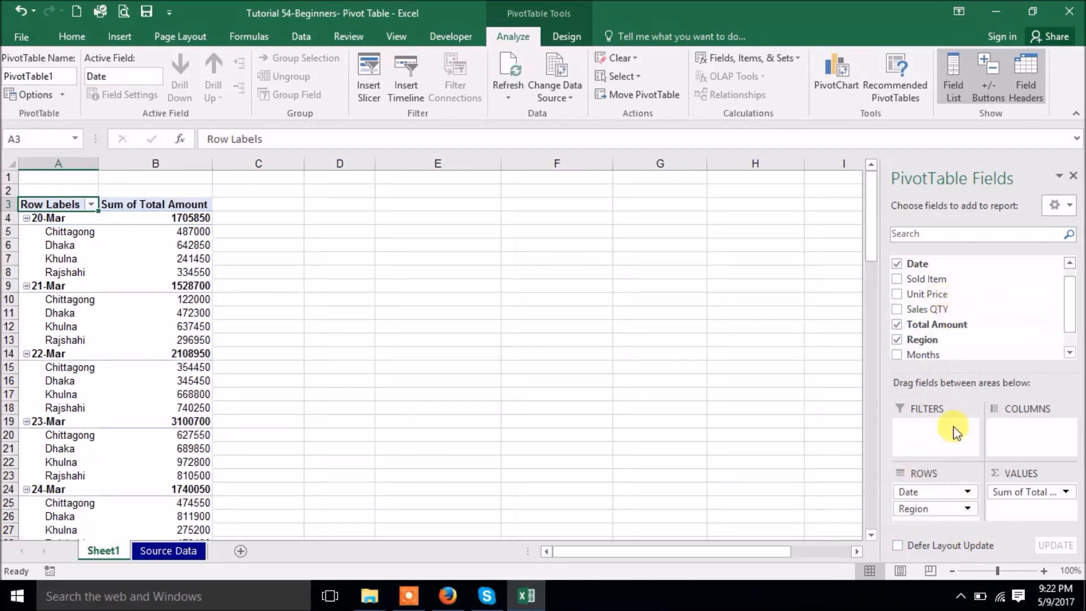
{"action": "left_click_drag", "start_coordinate": [921, 510], "coordinate": [1016, 433]}
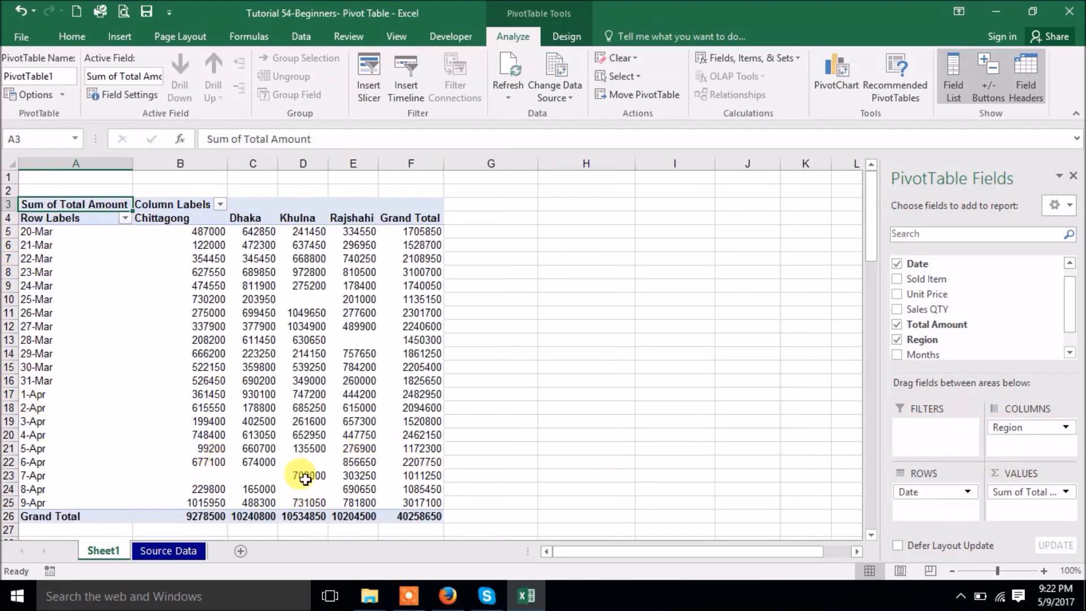
Examine the regional total amounts for 7-Apr and 6-Apr, and the records on the Source Data sheet
{"action": "left_click", "coordinate": [21, 477]}
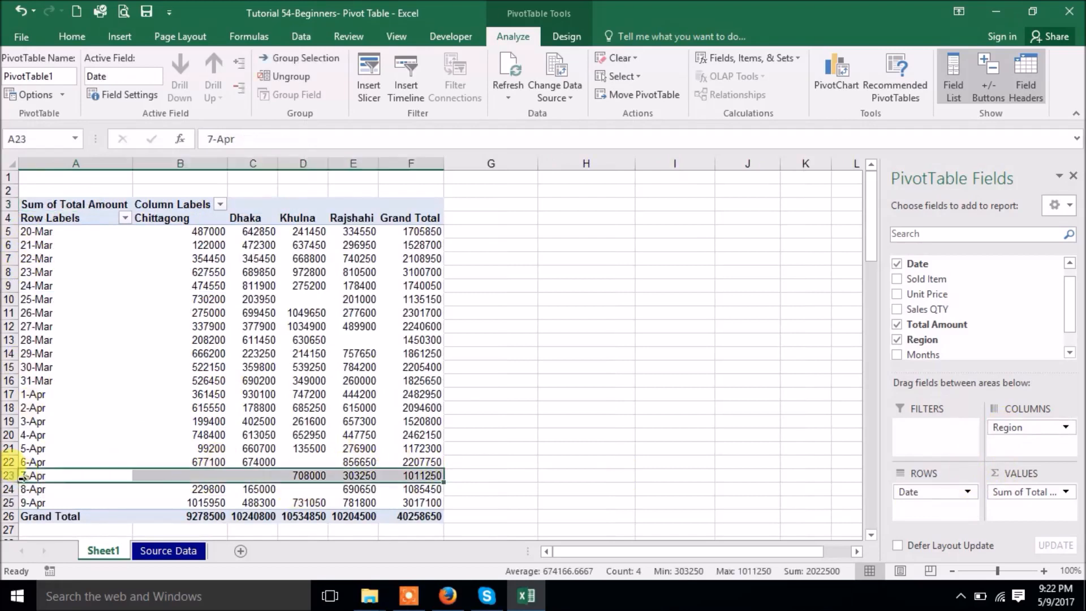
{"action": "left_click", "coordinate": [207, 475]}
{"action": "left_click", "coordinate": [245, 475]}
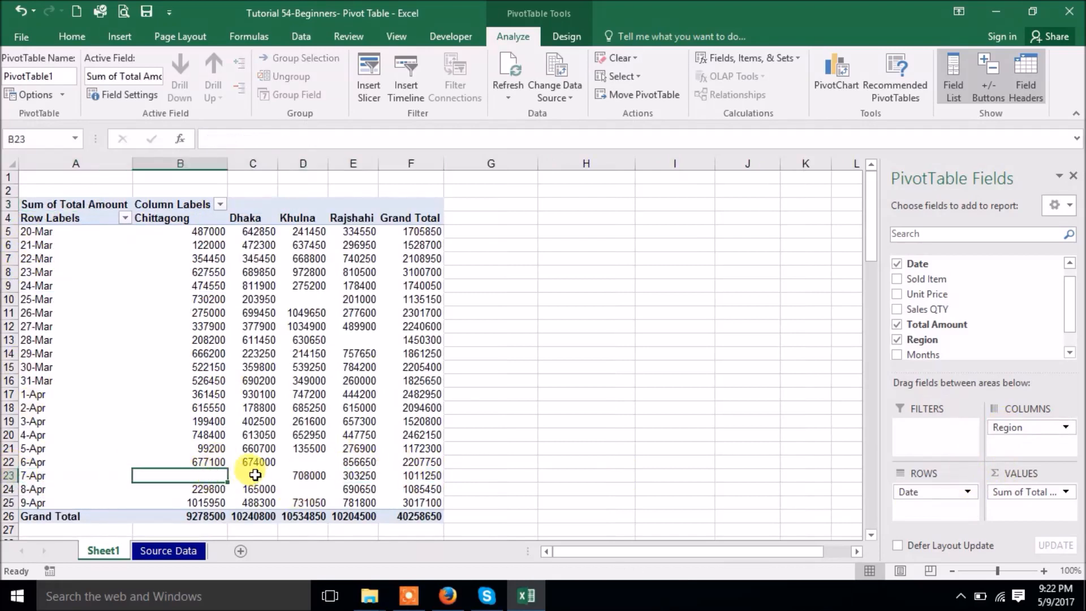
{"action": "left_click", "coordinate": [26, 462]}
{"action": "left_click", "coordinate": [299, 462]}
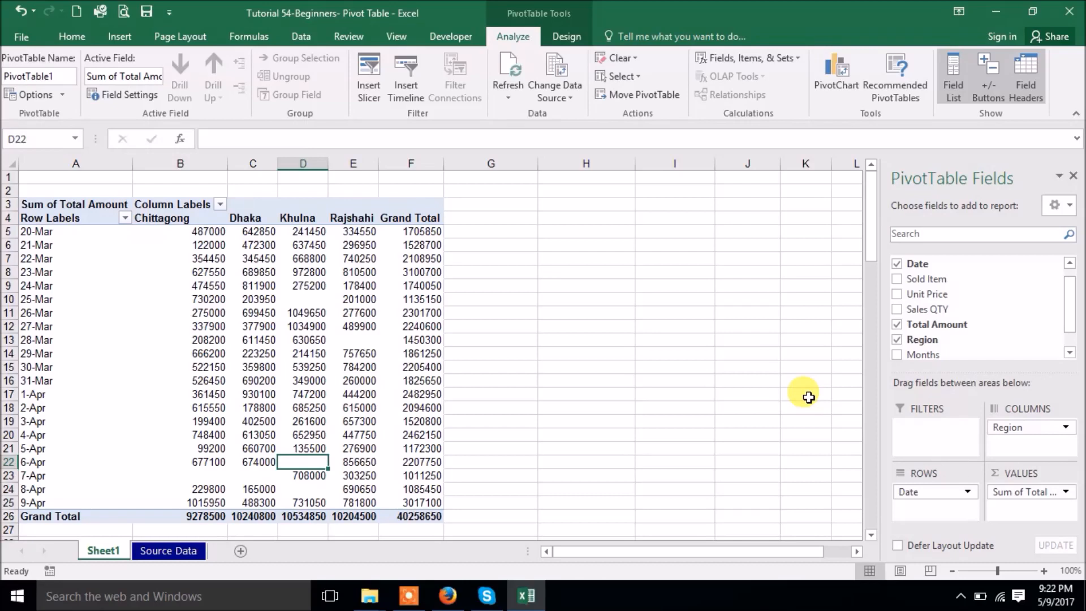
{"action": "left_click", "coordinate": [188, 551]}
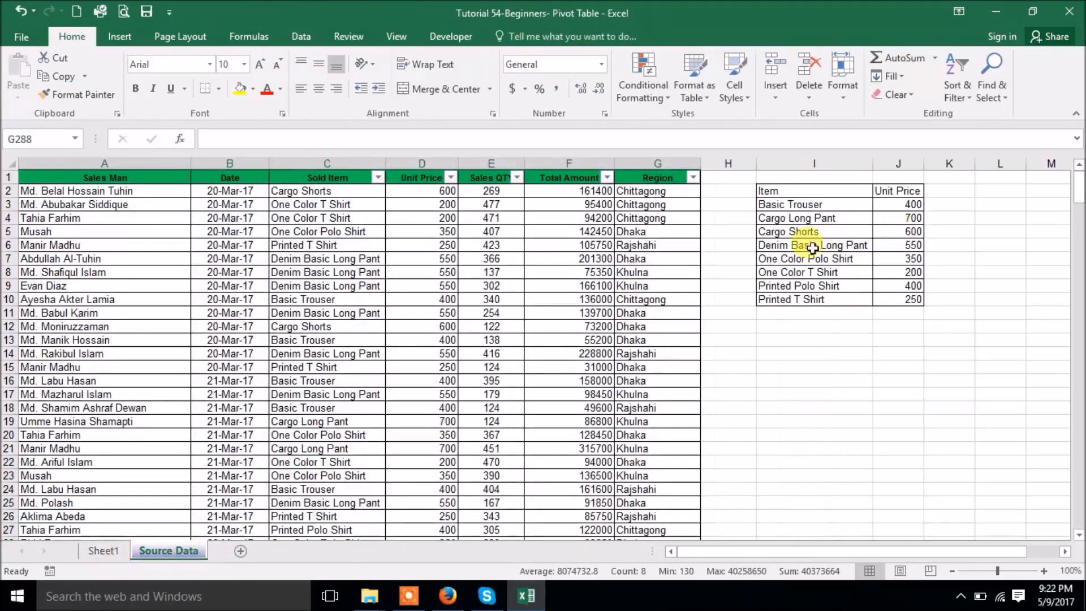
{"action": "left_click", "coordinate": [104, 551]}
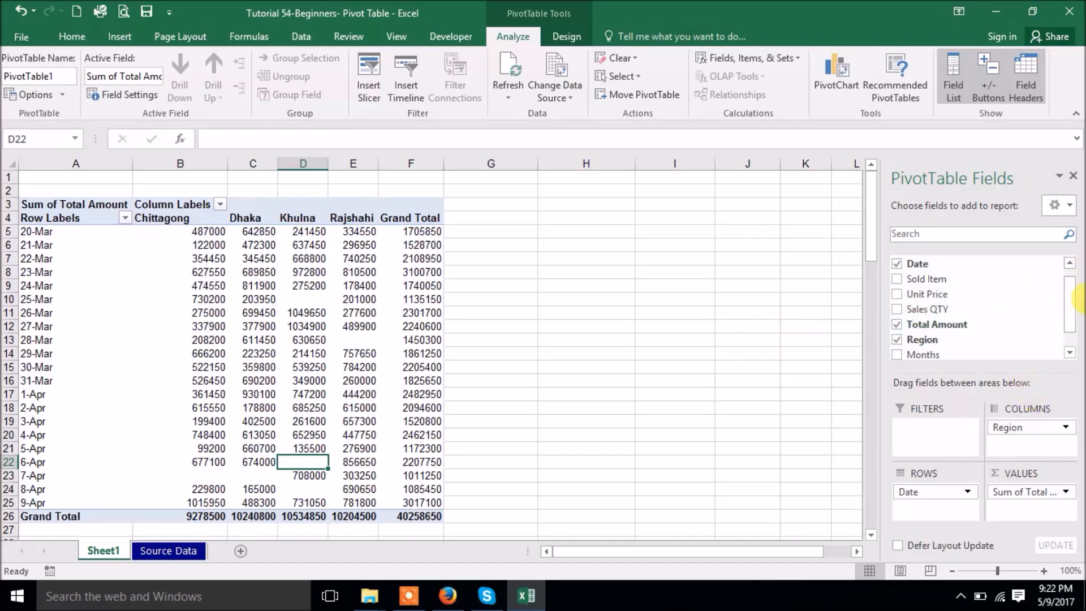
Add Sold Item as the PivotTable's report filter, allow multiple items and show only Basic Trouser
{"action": "left_click_drag", "start_coordinate": [1071, 300], "coordinate": [1069, 264]}
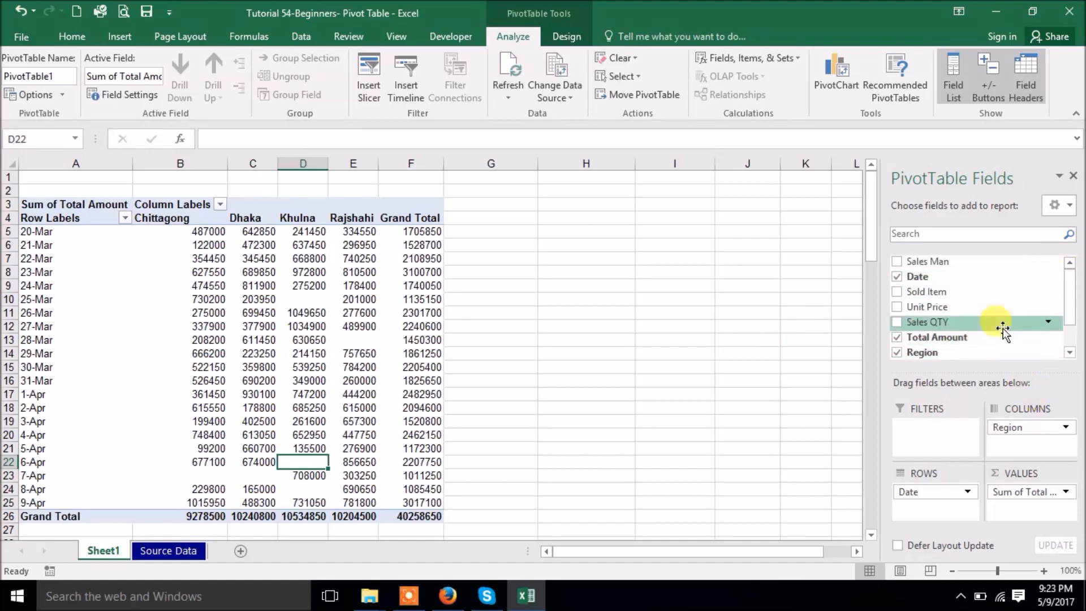
{"action": "left_click_drag", "start_coordinate": [1037, 300], "coordinate": [932, 441]}
{"action": "left_click", "coordinate": [219, 177]}
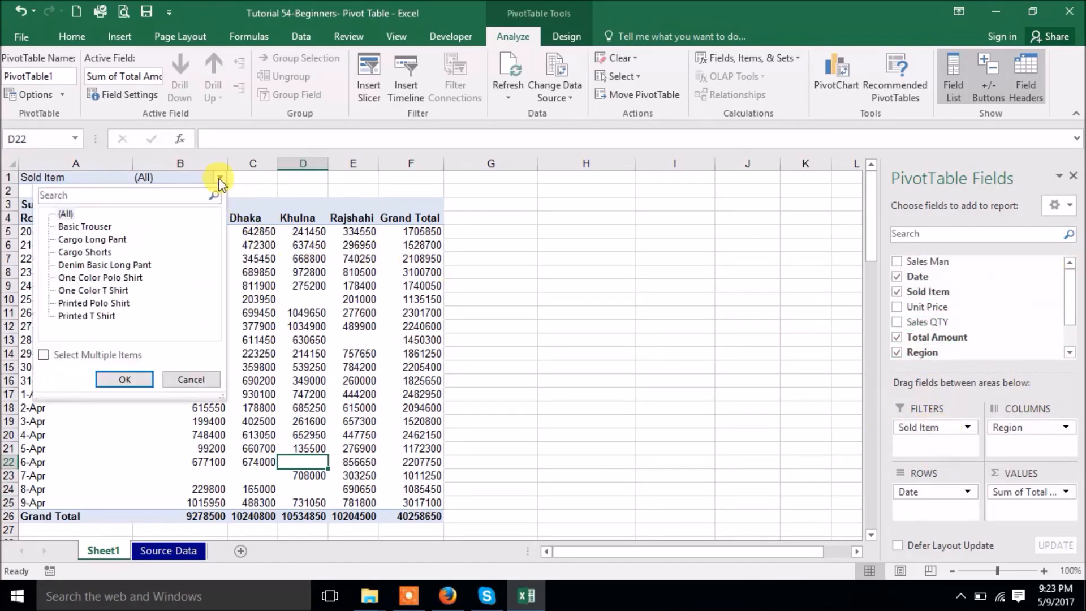
{"action": "left_click", "coordinate": [43, 355]}
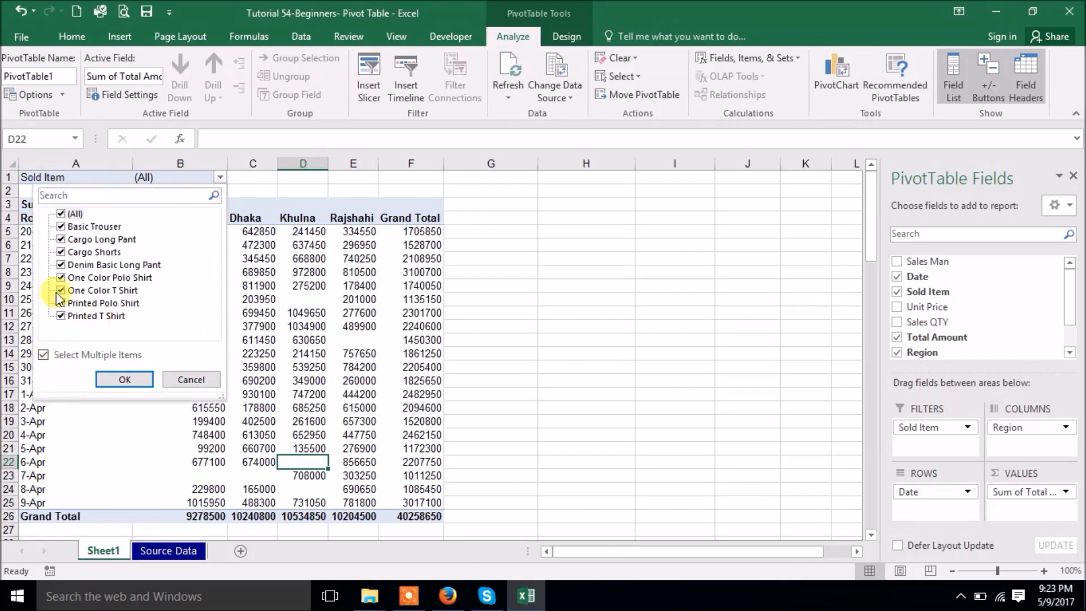
{"action": "left_click", "coordinate": [61, 214]}
{"action": "left_click", "coordinate": [62, 226]}
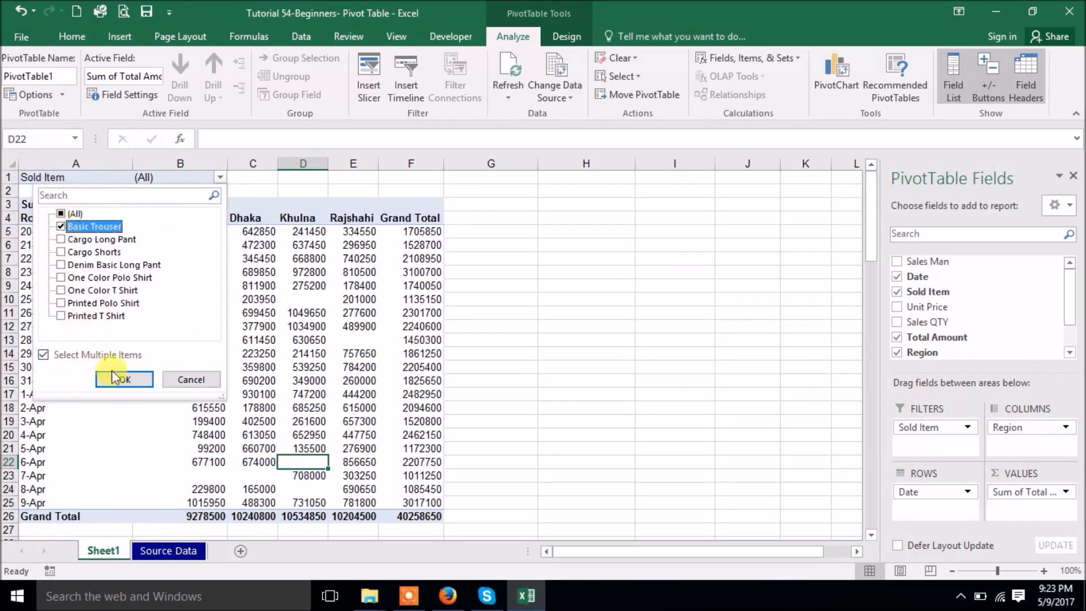
{"action": "left_click", "coordinate": [123, 380]}
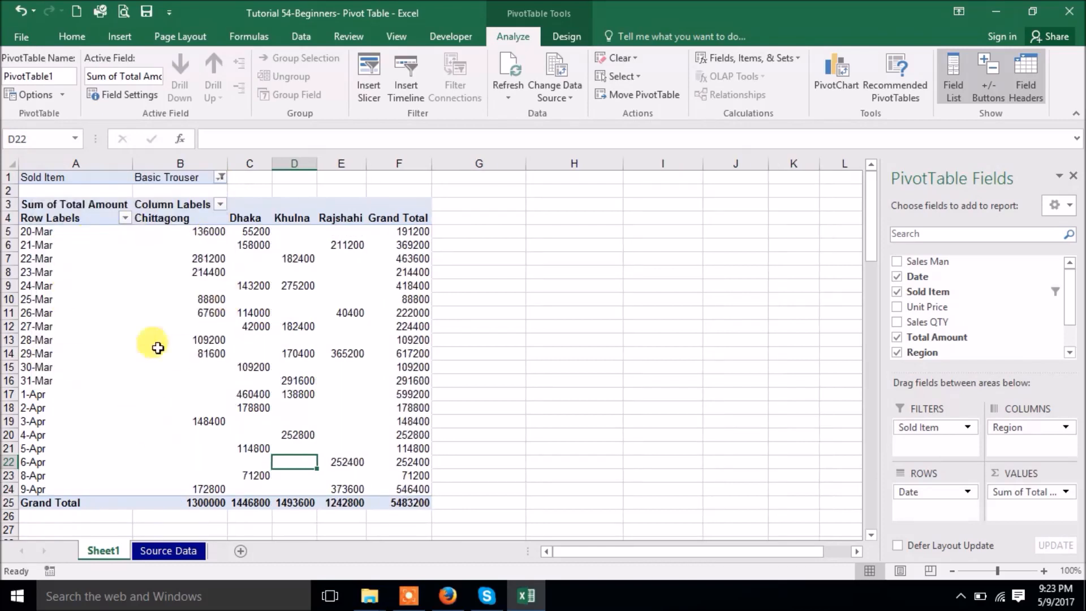
Include Cargo Long Pant alongside Basic Trouser in the PivotTable's Sold Item filter
{"action": "left_click", "coordinate": [220, 177]}
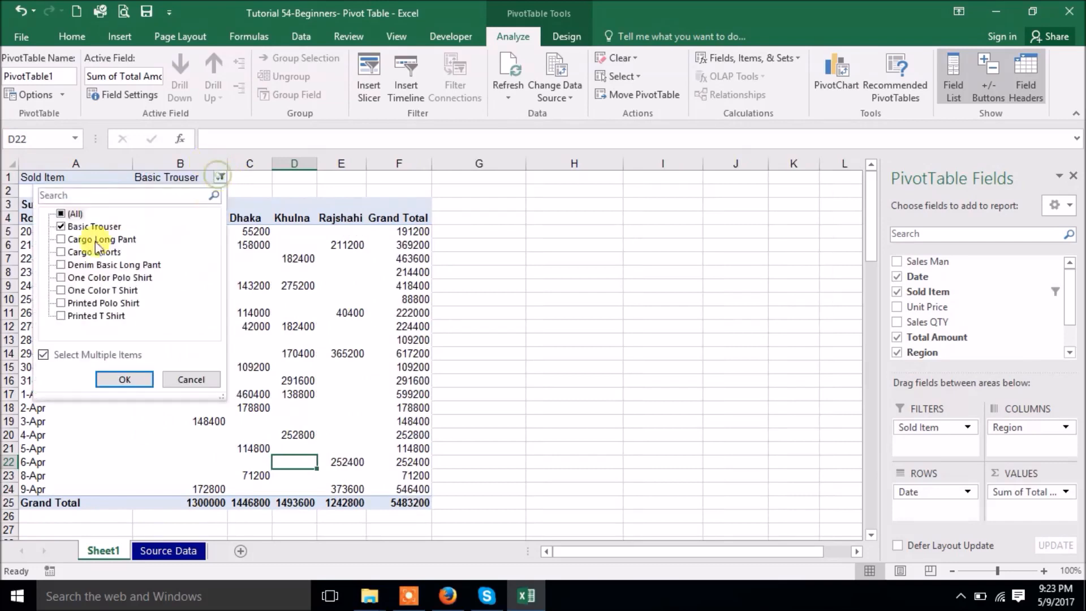
{"action": "left_click", "coordinate": [61, 240]}
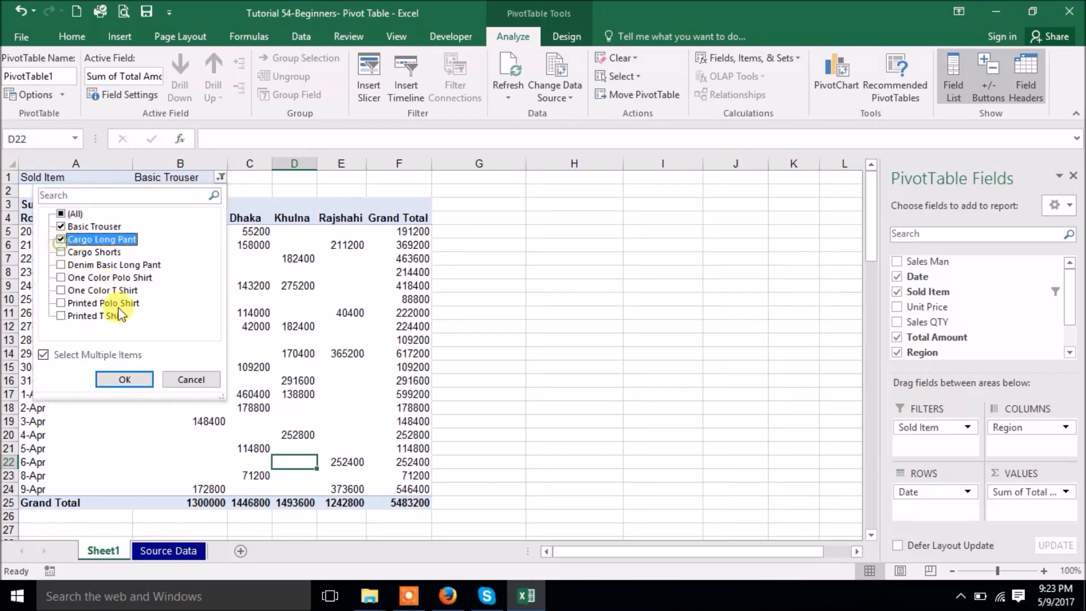
{"action": "left_click", "coordinate": [120, 379]}
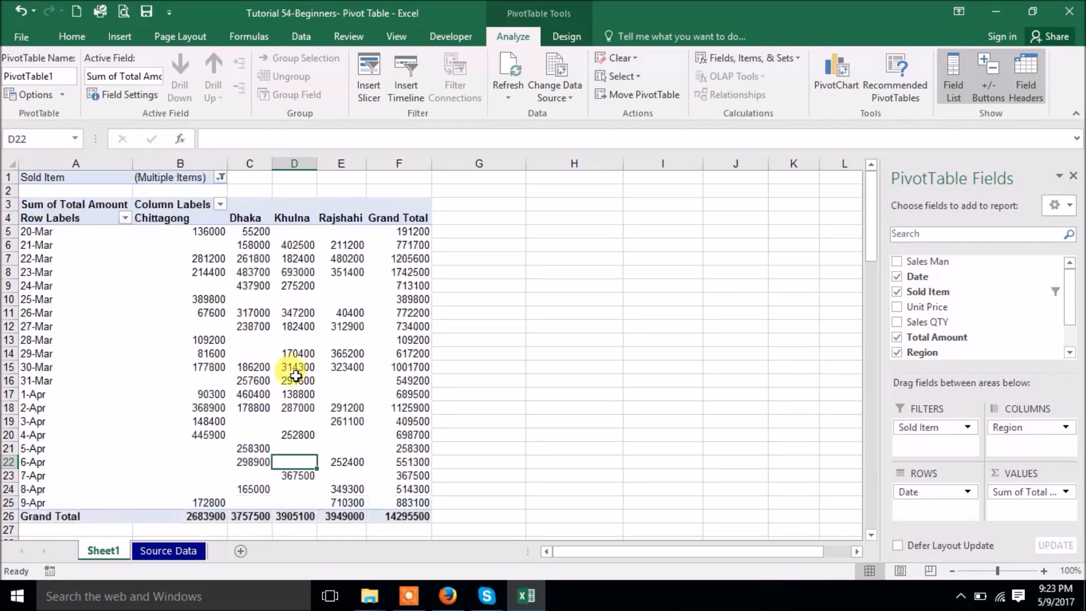
{"action": "scroll", "coordinate": [447, 323], "scroll_direction": "down", "scroll_amount": 6}
{"action": "scroll", "coordinate": [456, 332], "scroll_direction": "up", "scroll_amount": 6}
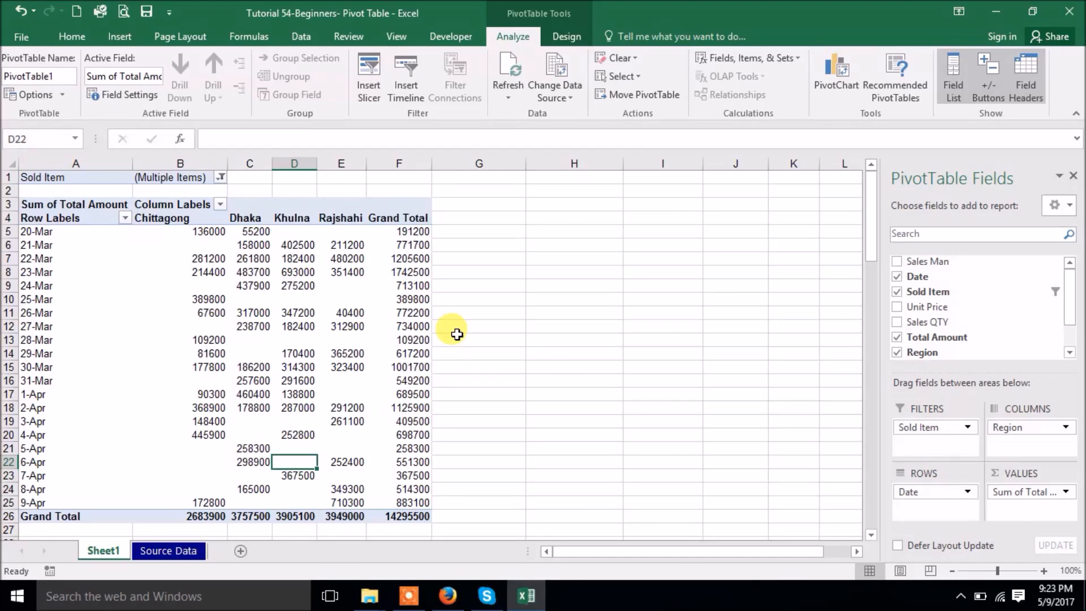
Switch to Firefox and view the Excel Friend YouTube channel and the Share Your Knowledge Facebook page, closing its open chat
{"action": "left_click", "coordinate": [449, 595]}
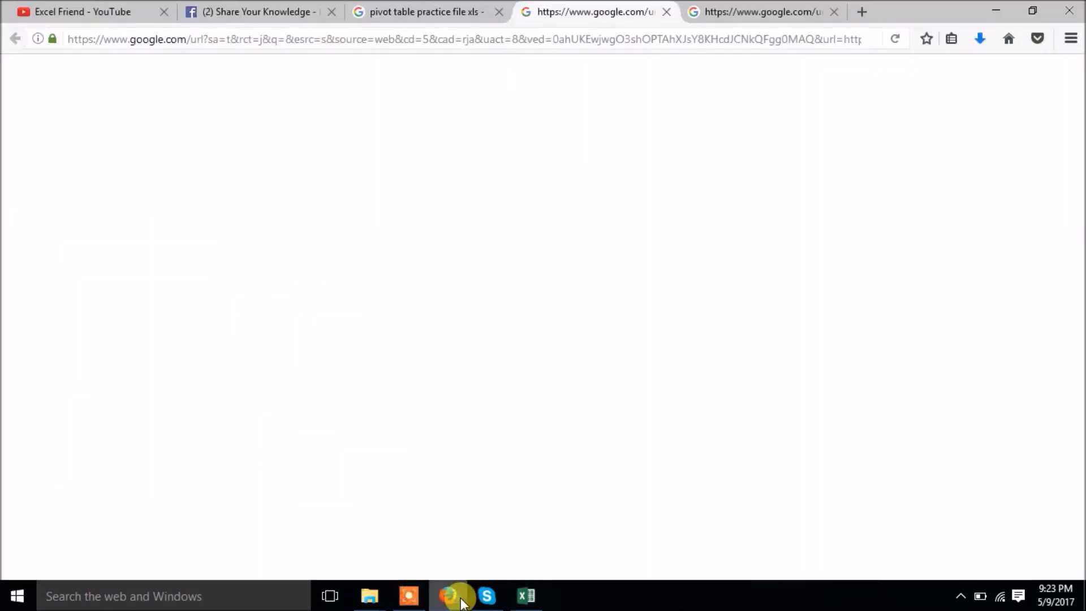
{"action": "left_click", "coordinate": [129, 16]}
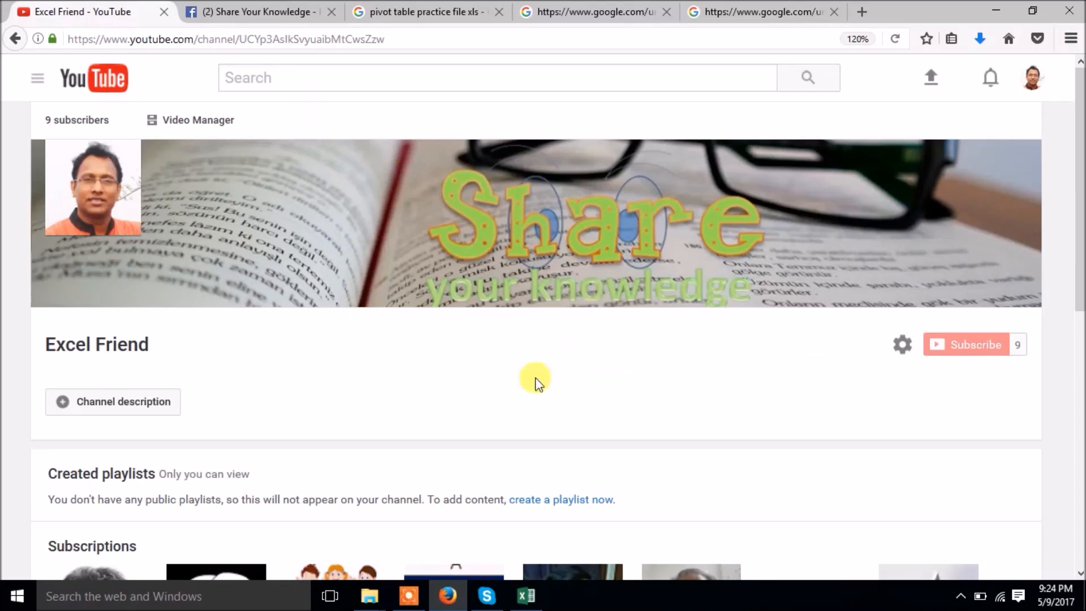
{"action": "left_click", "coordinate": [218, 12]}
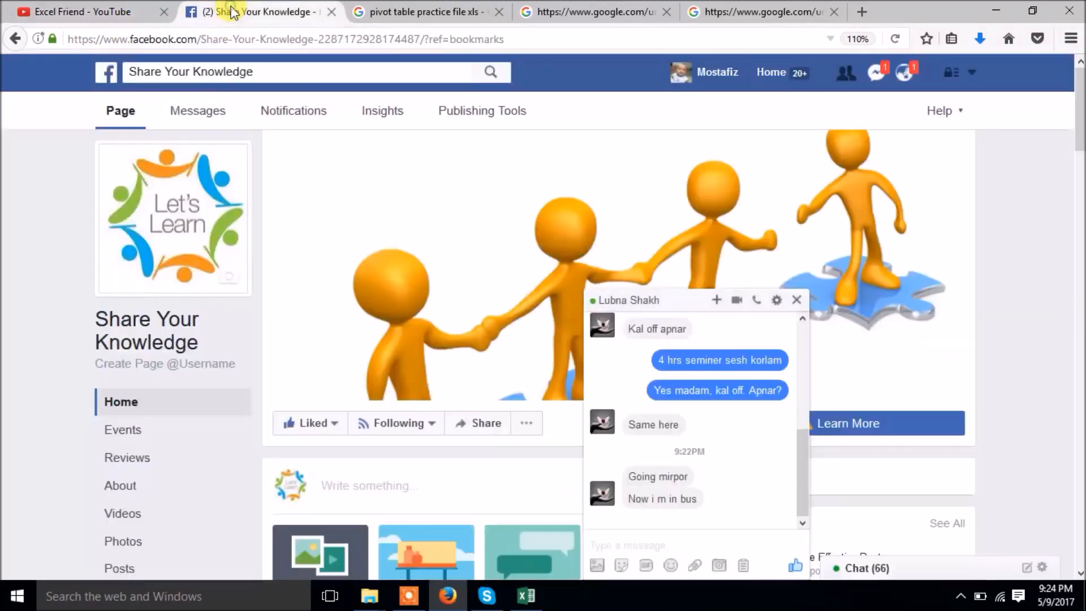
{"action": "left_click", "coordinate": [796, 300]}
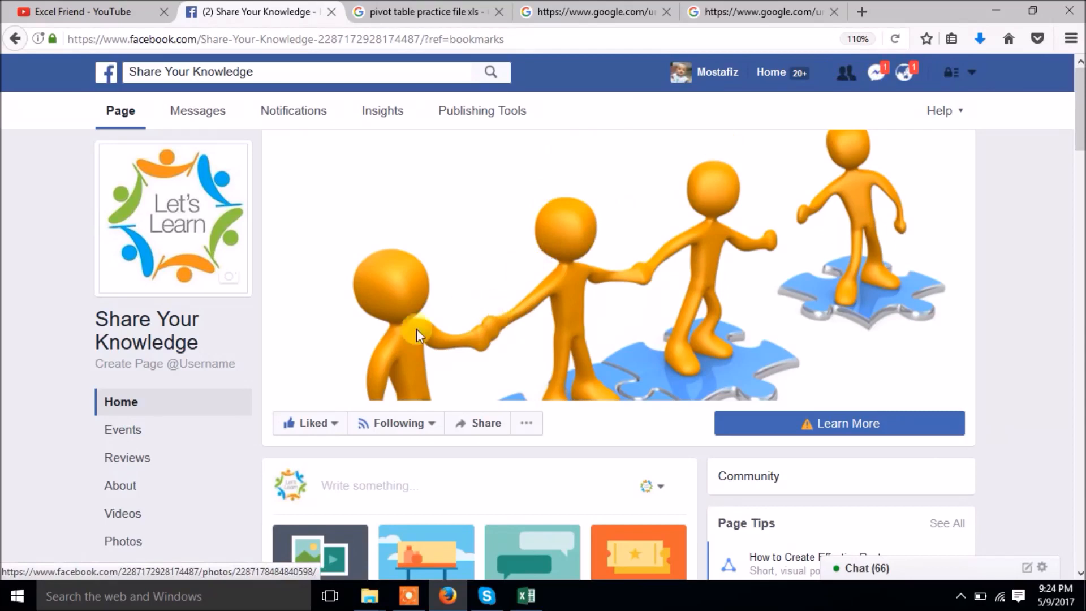
{"action": "left_click", "coordinate": [61, 16]}
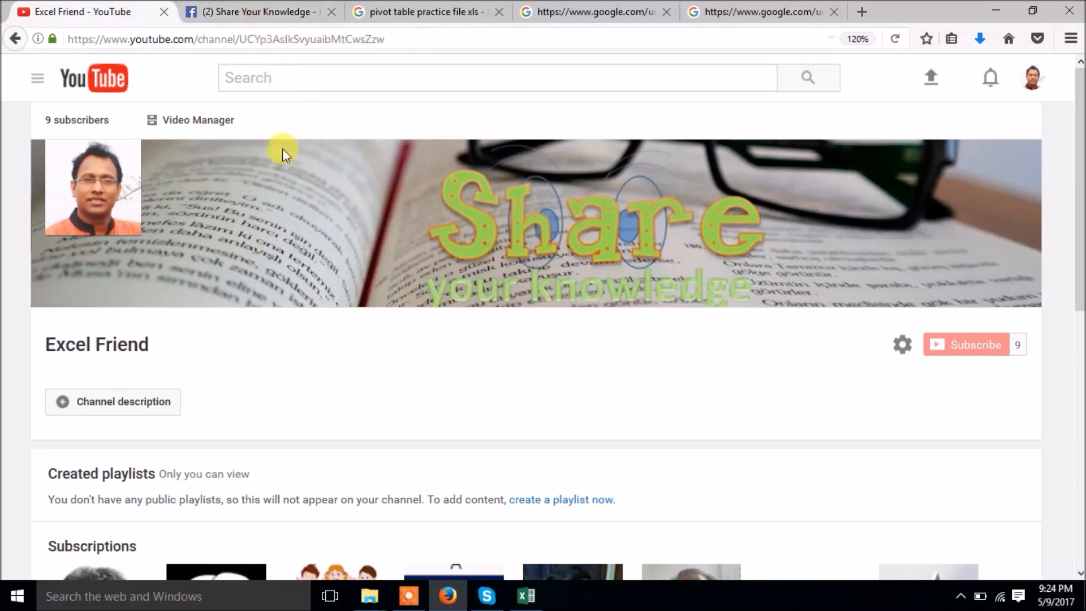
{"action": "left_click", "coordinate": [414, 604]}
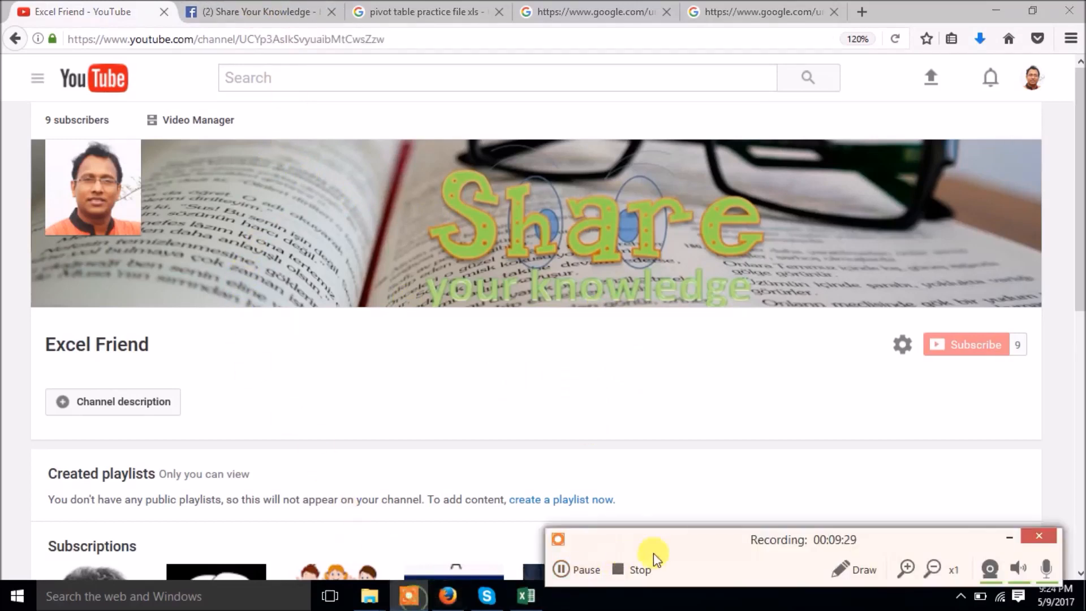
{"action": "left_click", "coordinate": [621, 568]}
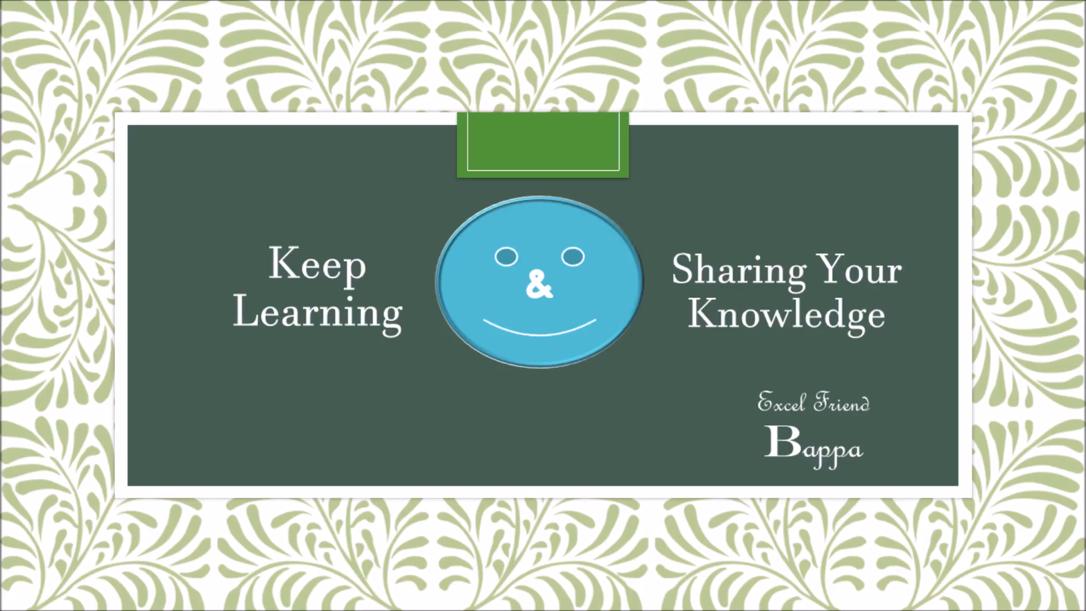